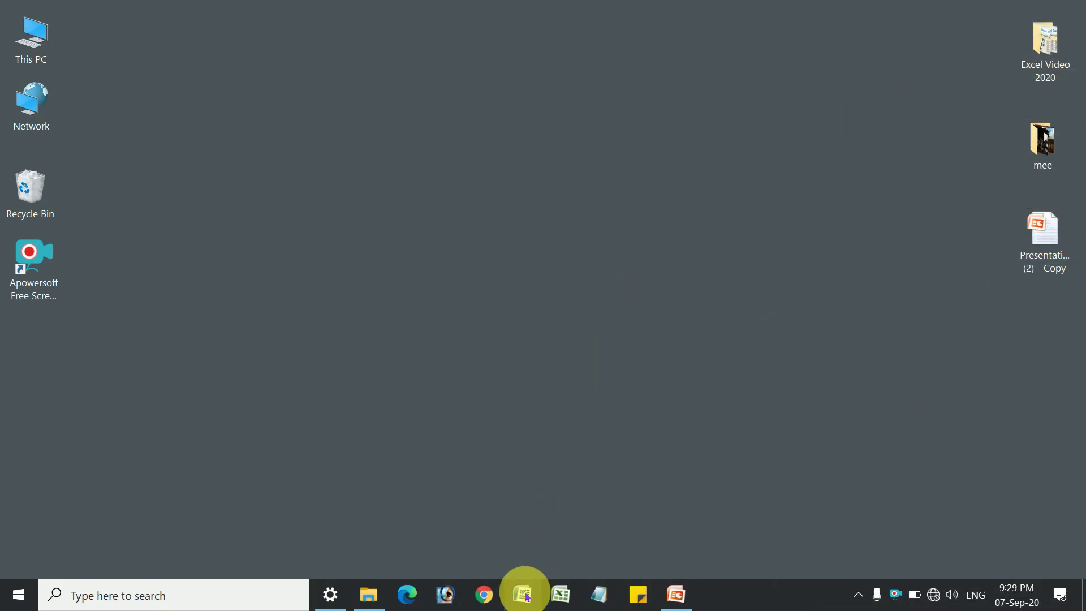
Step: Launch Microsoft Word from the taskbar to get a blank Document1
{"action": "left_click", "coordinate": [522, 594]}
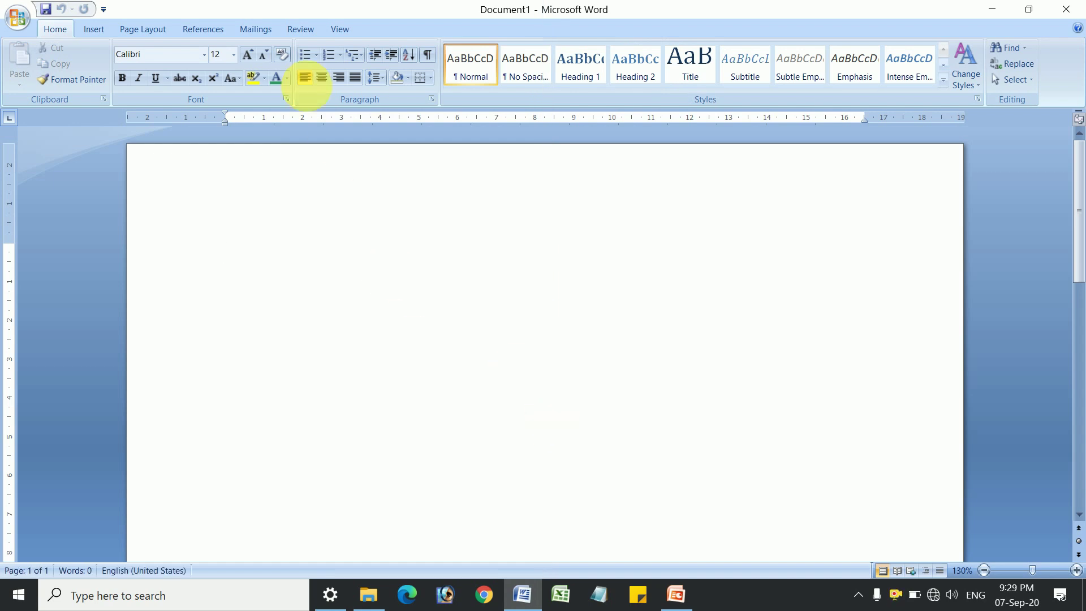
Step: Show the Mailings tab's mail merge tools and list the Start Mail Merge document types
{"action": "left_click", "coordinate": [258, 29]}
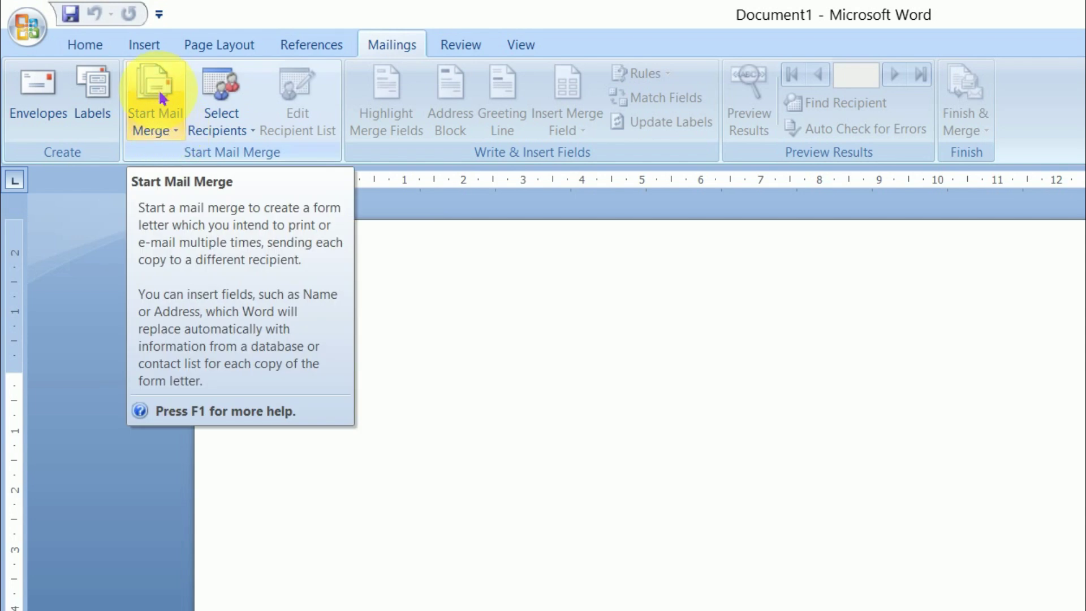
{"action": "left_click", "coordinate": [171, 131]}
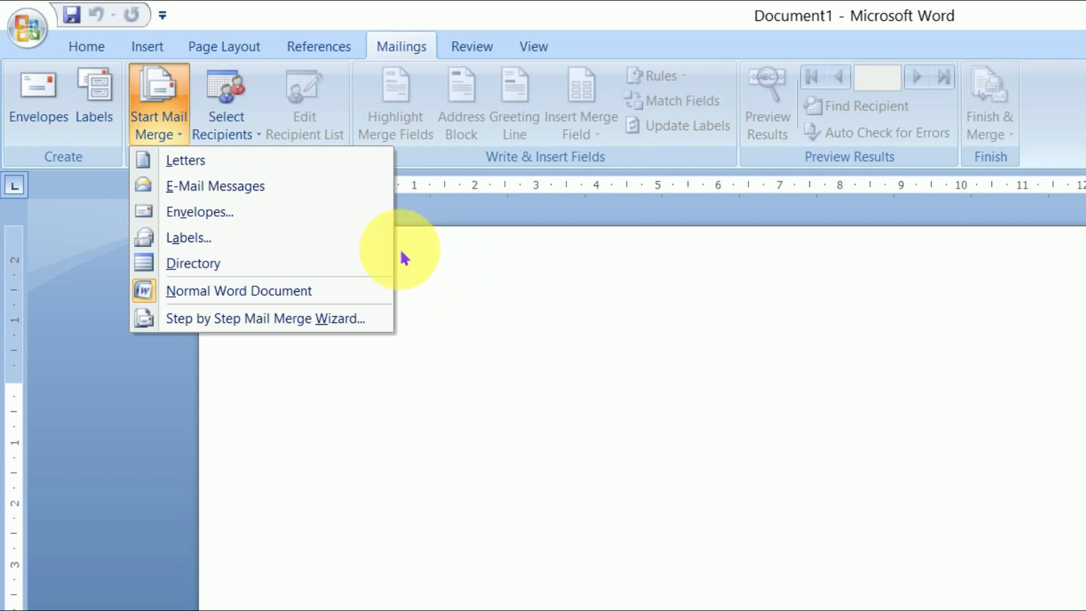
Step: Choose Letters as the mail merge document type
{"action": "left_click", "coordinate": [165, 170]}
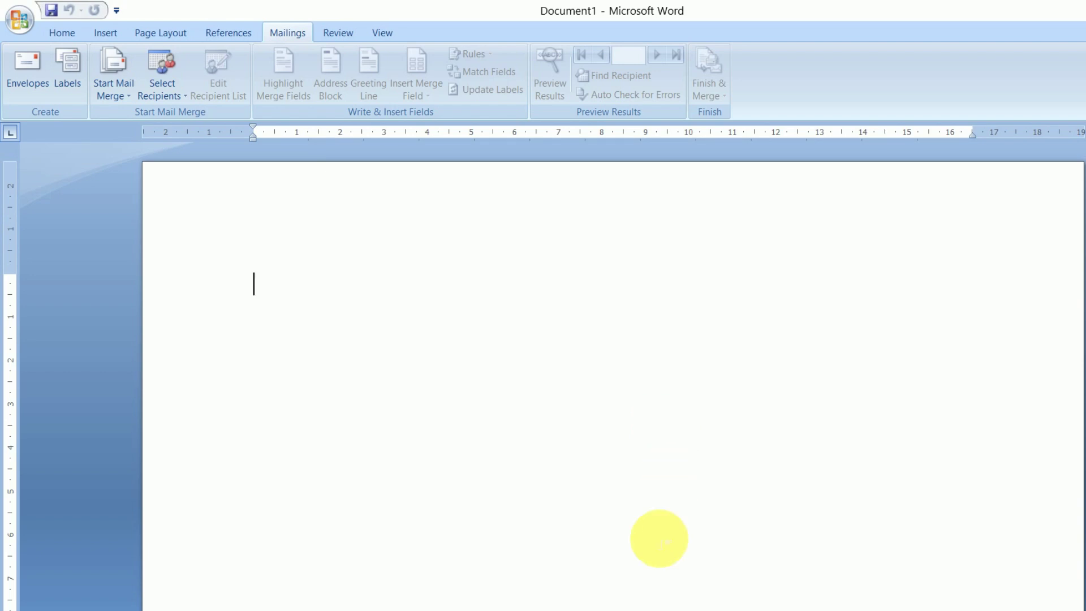
Step: Move धन्यवाद ! onto its own line and add blank lines above the 01/10/2020 date
{"action": "key", "text": "Return"}
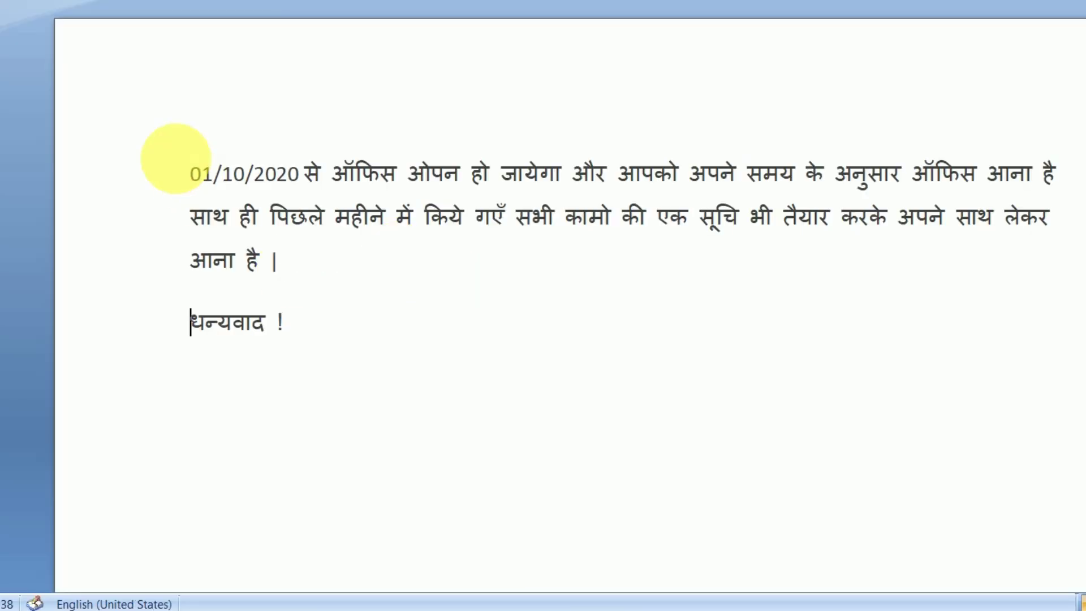
{"action": "left_click", "coordinate": [192, 175]}
{"action": "key", "text": "Return"}
{"action": "key", "text": "Return"}
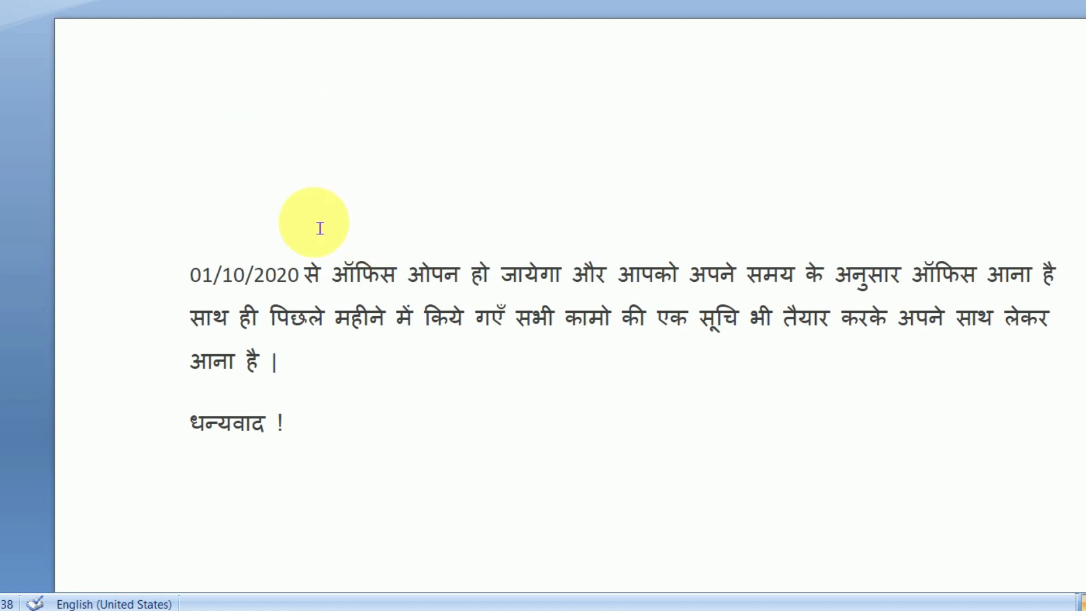
{"action": "scroll", "coordinate": [320, 228], "scroll_direction": "down", "scroll_amount": 5}
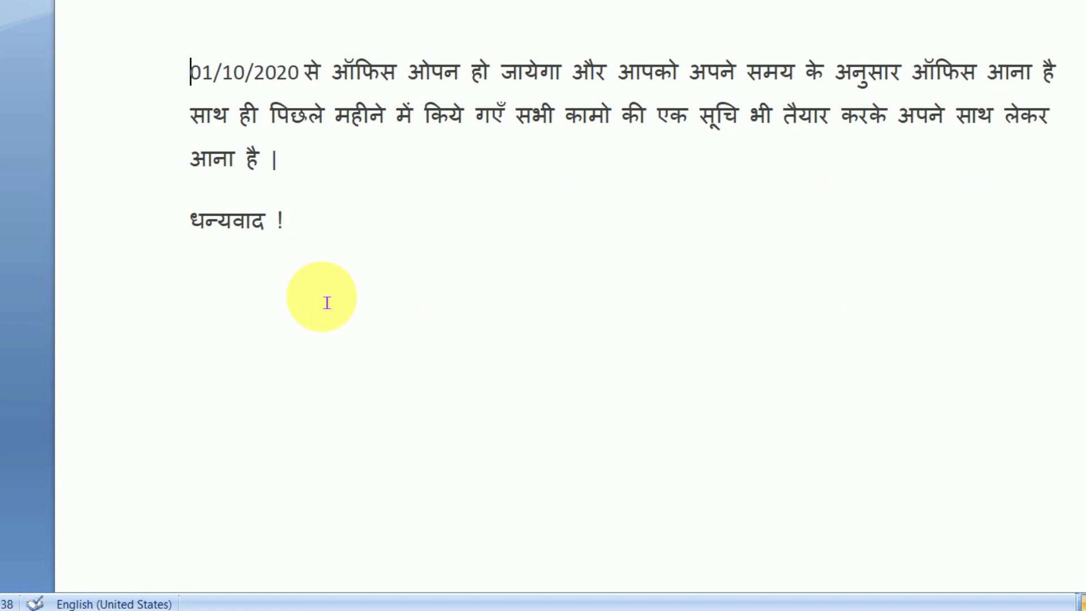
{"action": "scroll", "coordinate": [326, 300], "scroll_direction": "up", "scroll_amount": 5}
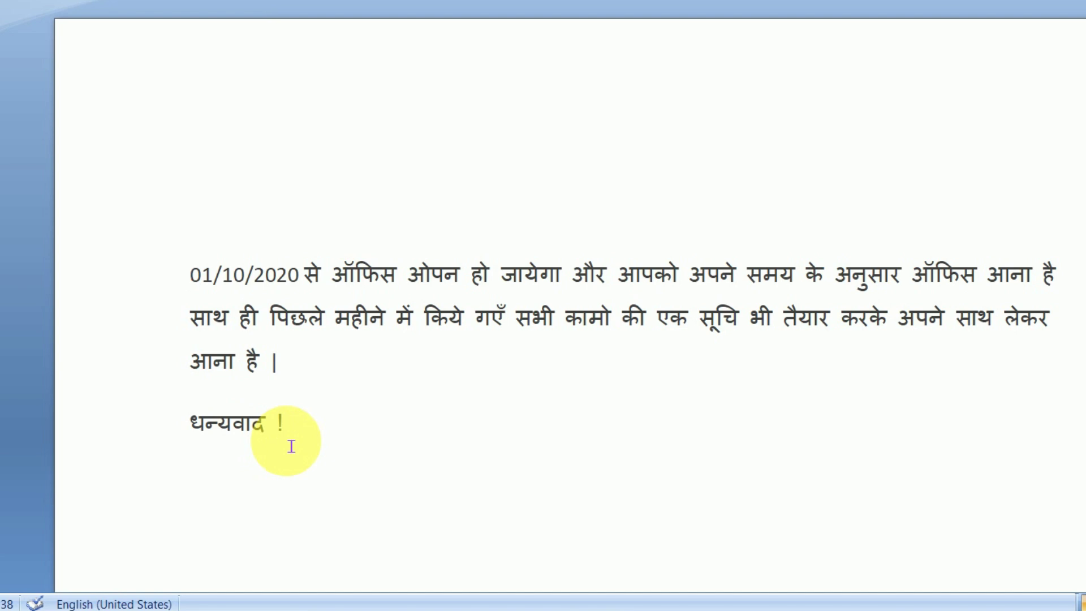
Step: Sign the letter with the sender's name on a new line below धन्यवाद !
{"action": "left_click", "coordinate": [216, 478]}
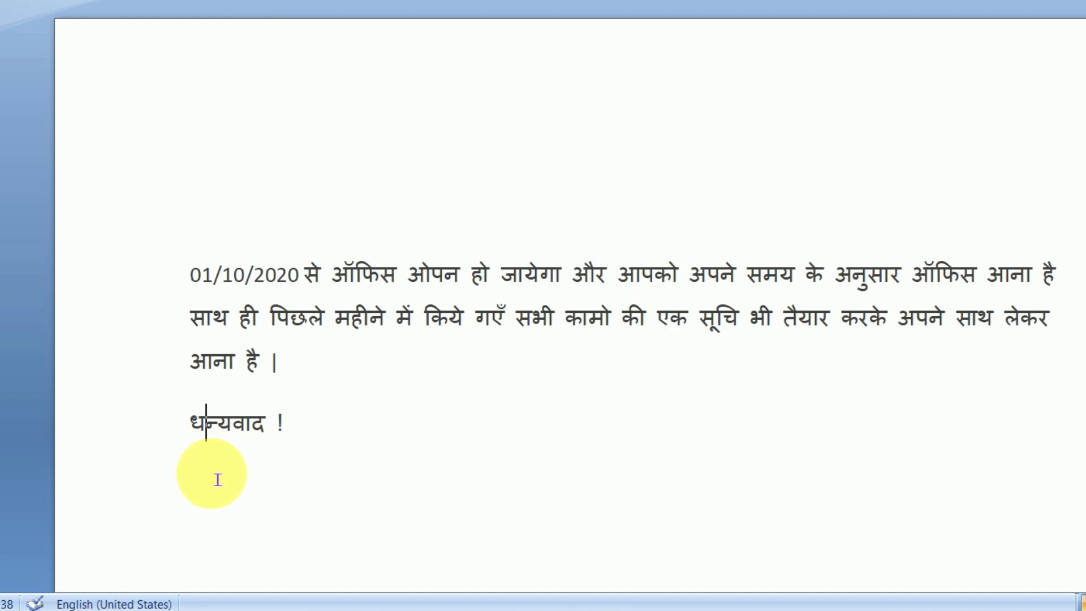
{"action": "left_click", "coordinate": [334, 443]}
{"action": "key", "text": "Return"}
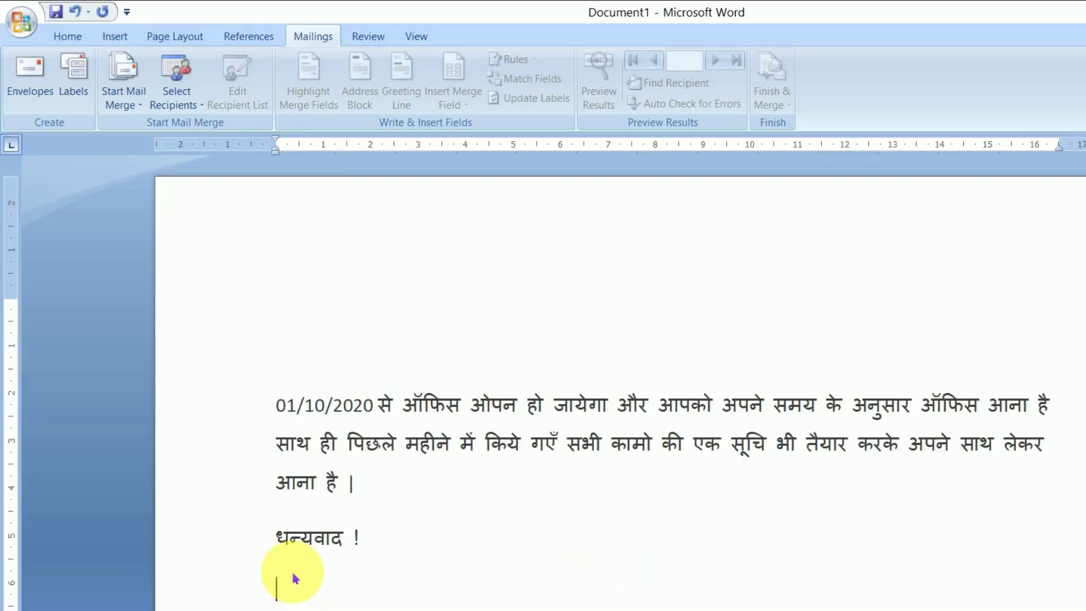
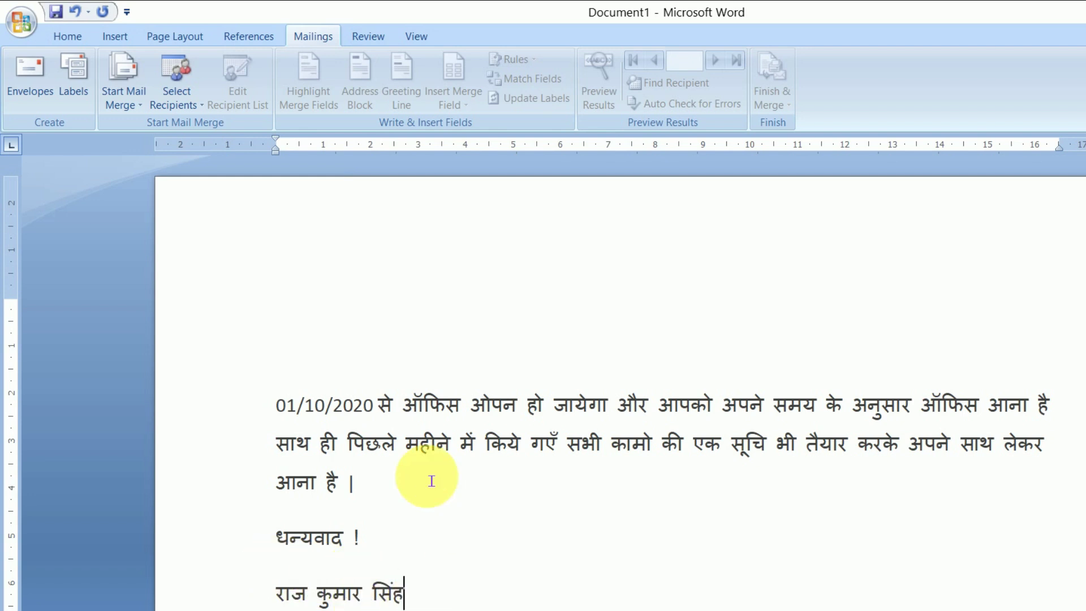
{"action": "left_click", "coordinate": [334, 281]}
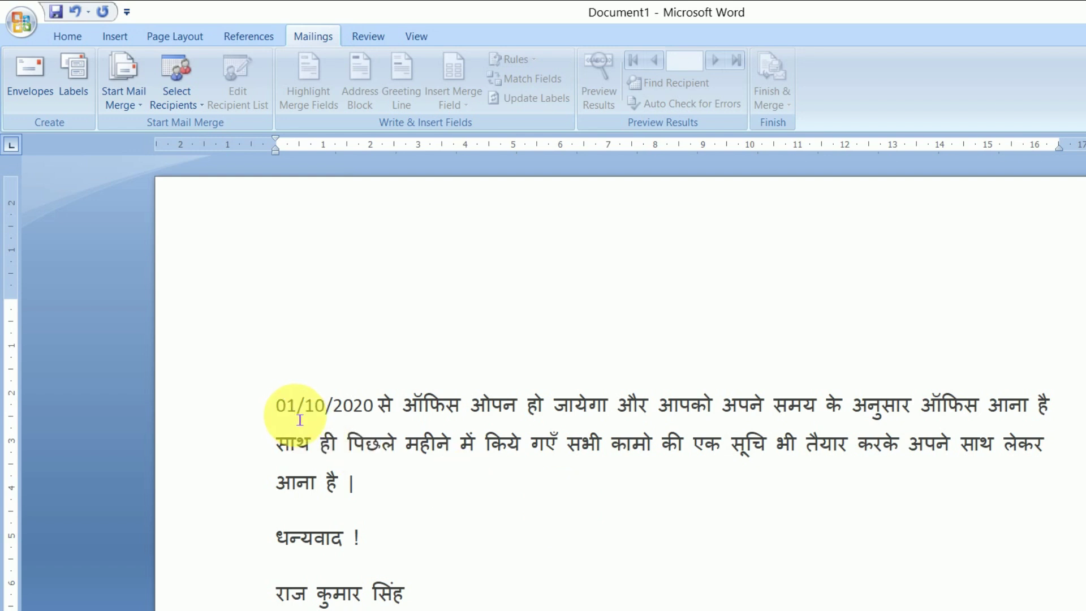
Step: Use Select Recipients > Type New List to begin a new recipient list
{"action": "left_click_drag", "start_coordinate": [274, 400], "coordinate": [402, 492]}
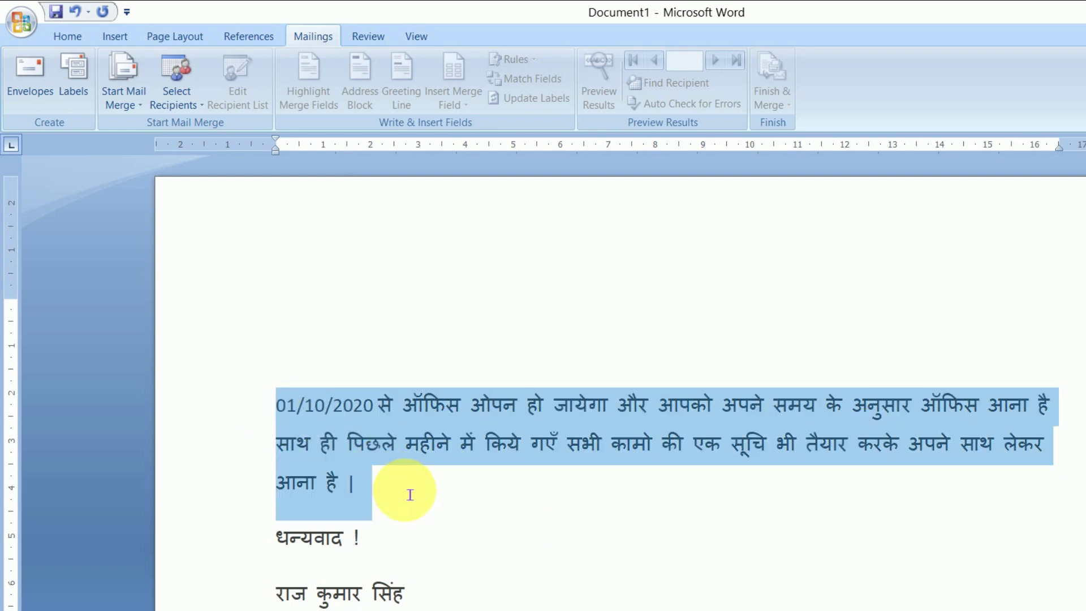
{"action": "left_click", "coordinate": [363, 491]}
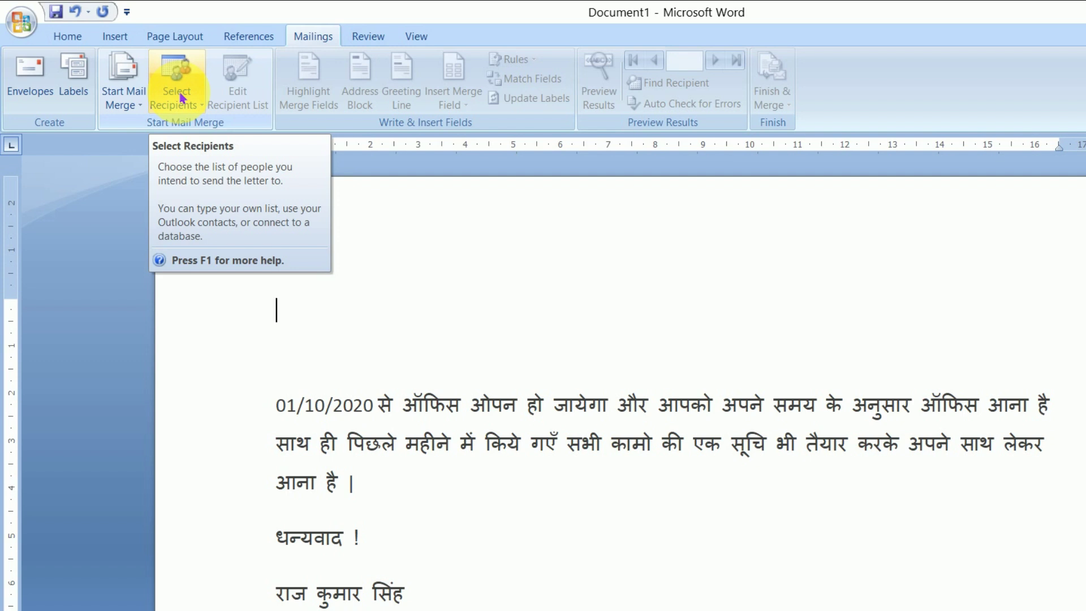
{"action": "left_click", "coordinate": [180, 99]}
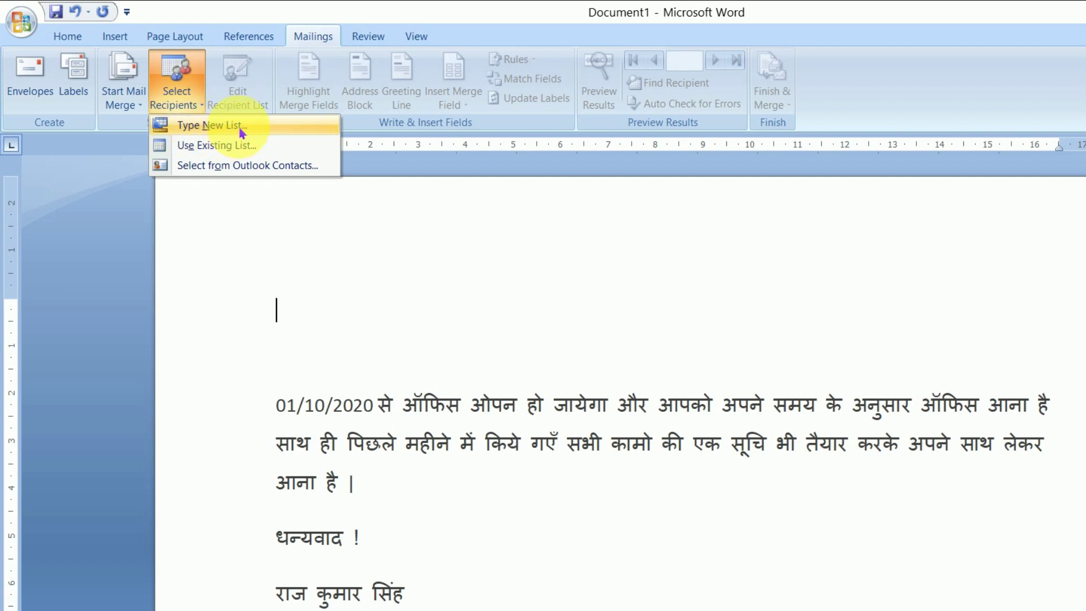
{"action": "left_click", "coordinate": [240, 128]}
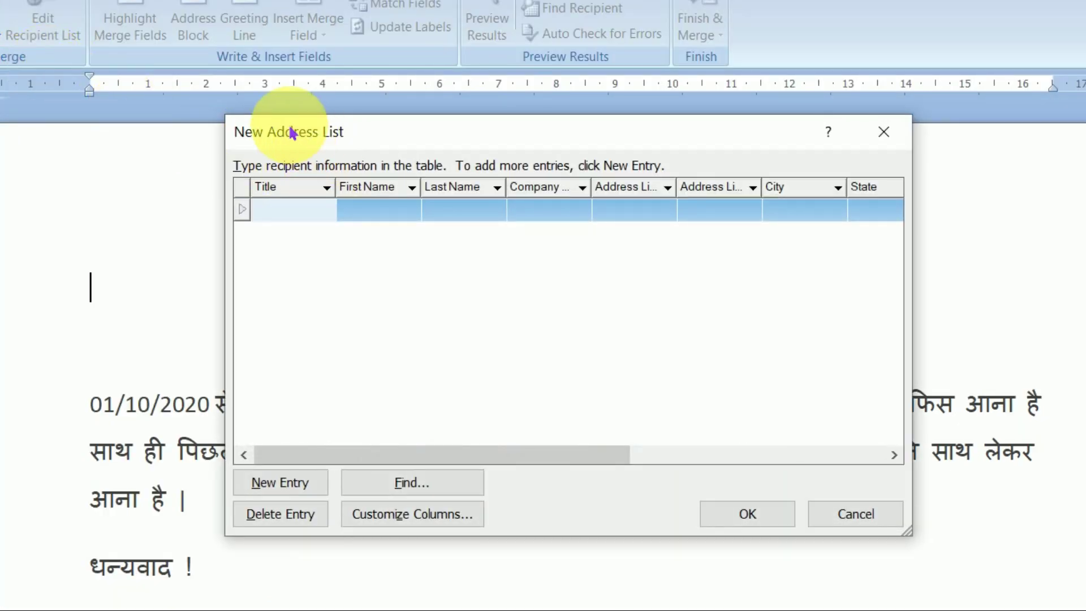
Step: Reposition the New Address List dialog and open Customize Columns to edit the field names
{"action": "left_click_drag", "start_coordinate": [423, 134], "coordinate": [419, 185]}
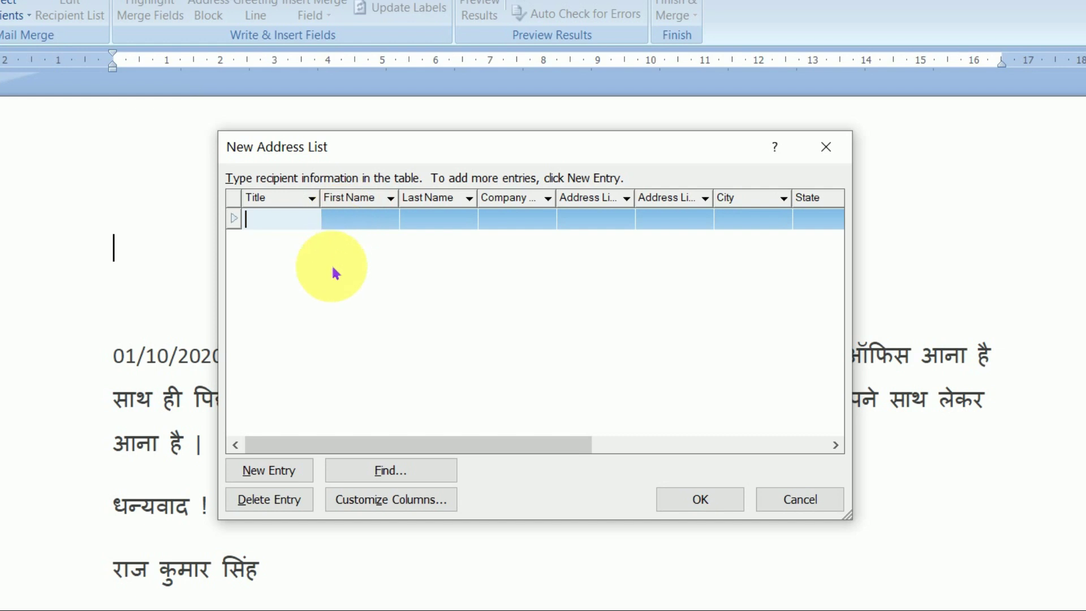
{"action": "left_click", "coordinate": [390, 500]}
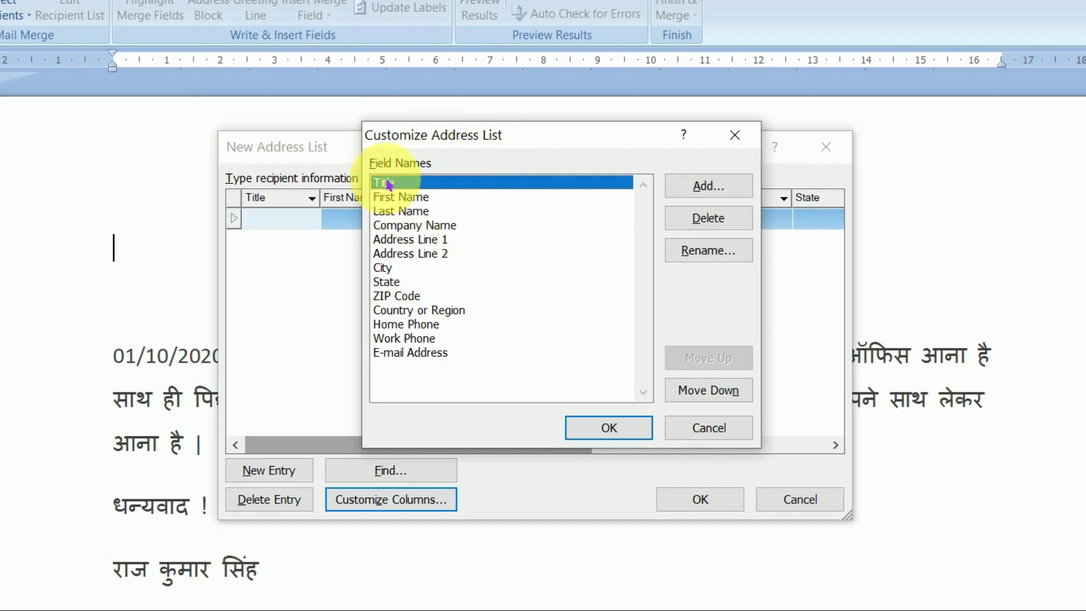
{"action": "left_click", "coordinate": [390, 225]}
Step: Delete the Company Name, Last Name and Title fields, confirming each deletion
{"action": "left_click", "coordinate": [390, 196]}
{"action": "left_click", "coordinate": [394, 225]}
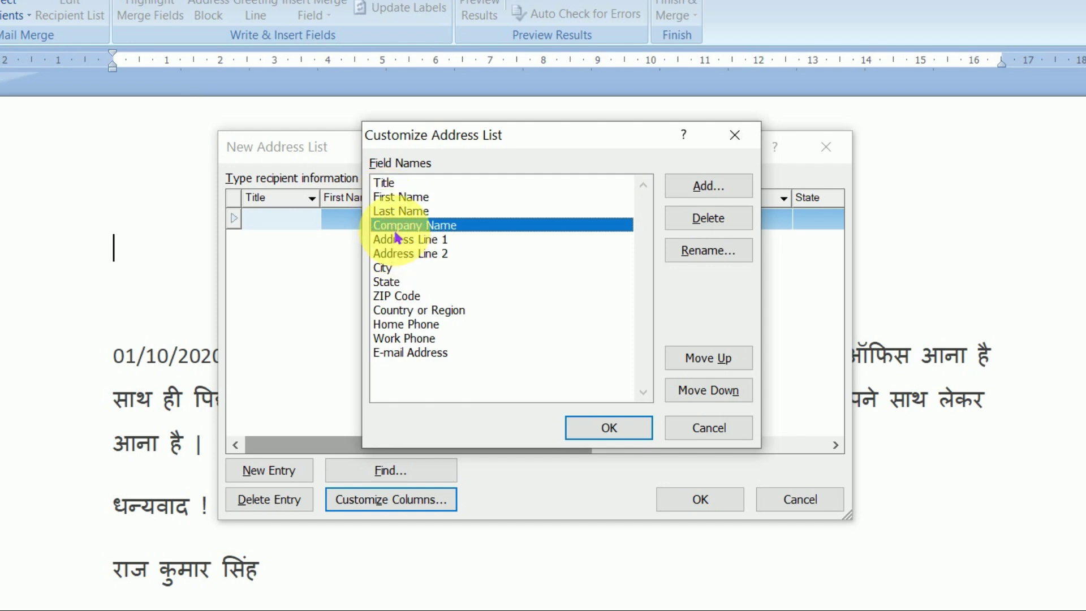
{"action": "left_click", "coordinate": [703, 218]}
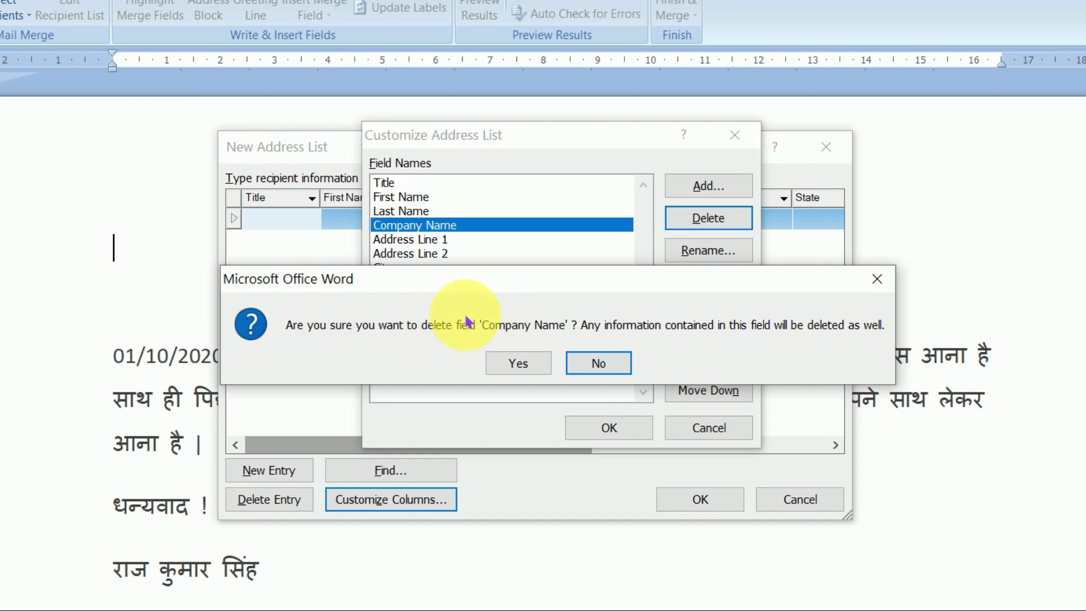
{"action": "left_click", "coordinate": [518, 363]}
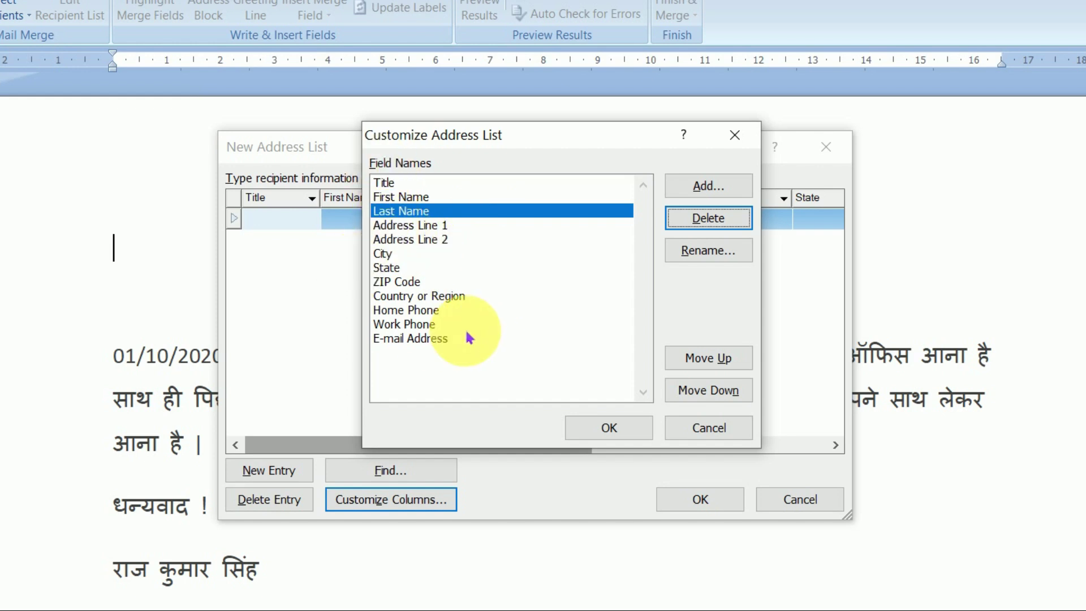
{"action": "key", "text": "Return"}
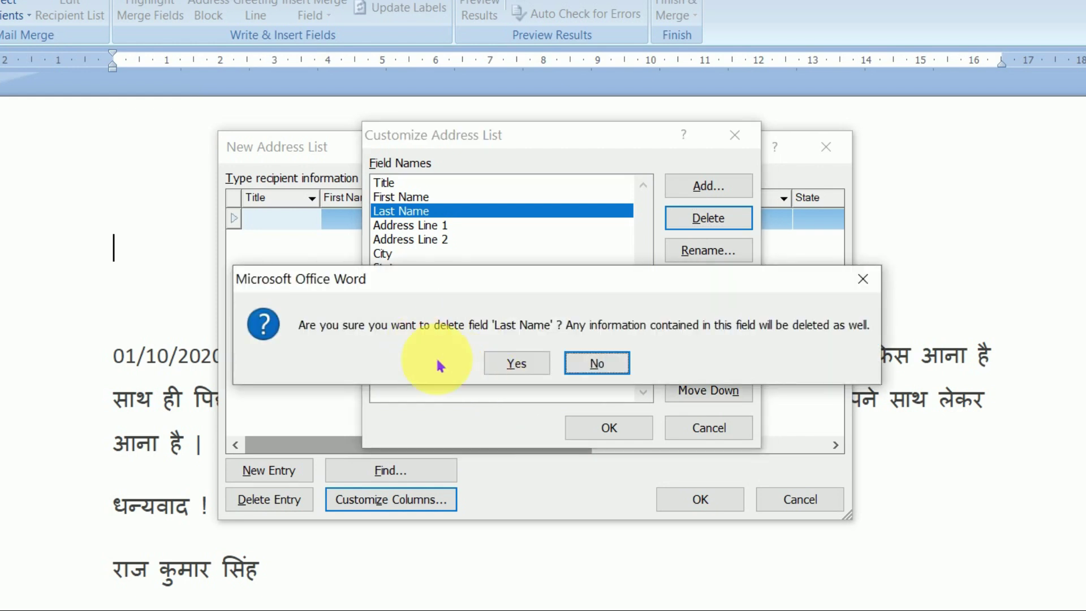
{"action": "left_click", "coordinate": [515, 381]}
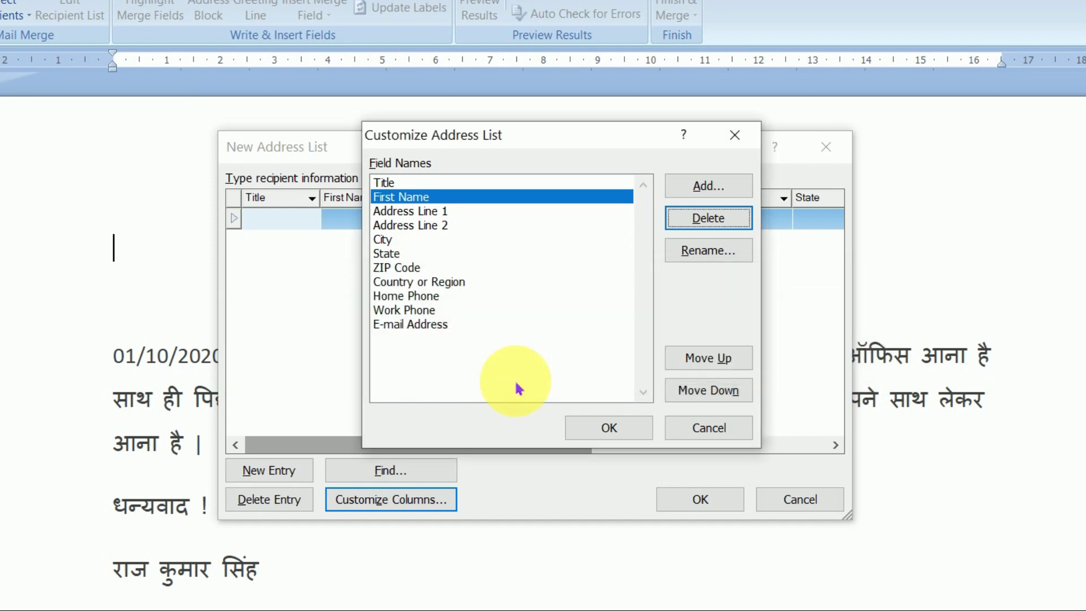
{"action": "left_click", "coordinate": [390, 182]}
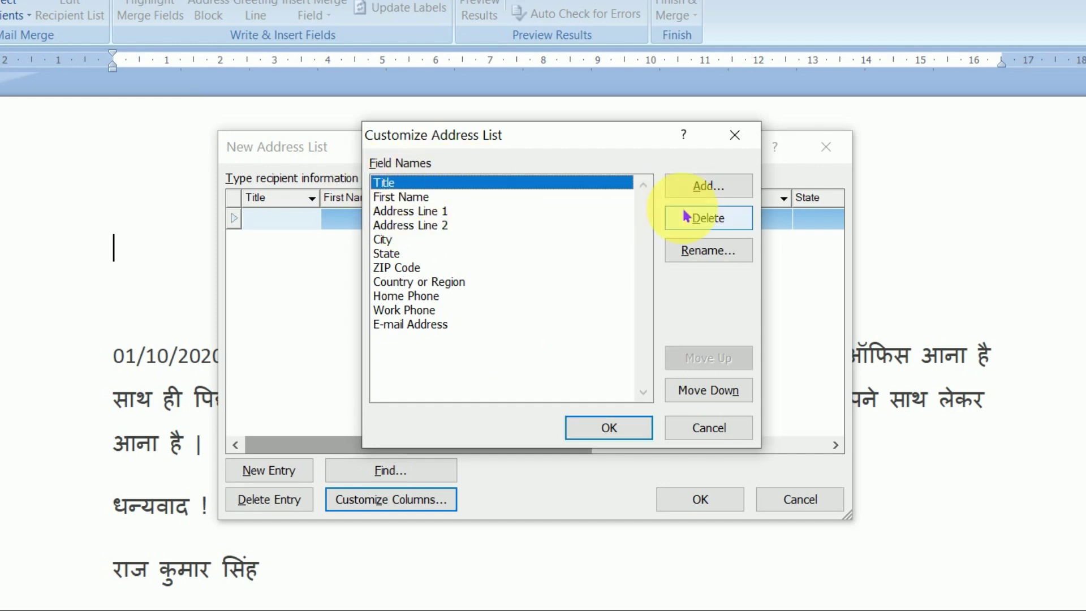
{"action": "left_click", "coordinate": [708, 218]}
{"action": "left_click", "coordinate": [523, 361]}
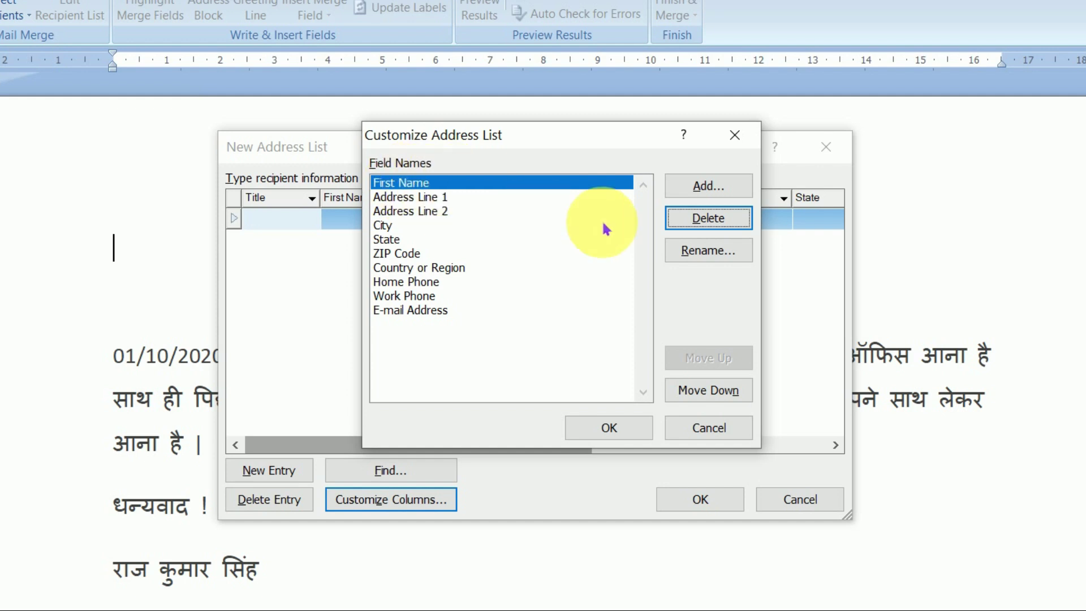
Step: Rename First Name to Name and delete the Address Line 1 field
{"action": "left_click", "coordinate": [704, 250]}
{"action": "left_click_drag", "start_coordinate": [463, 301], "coordinate": [414, 316]}
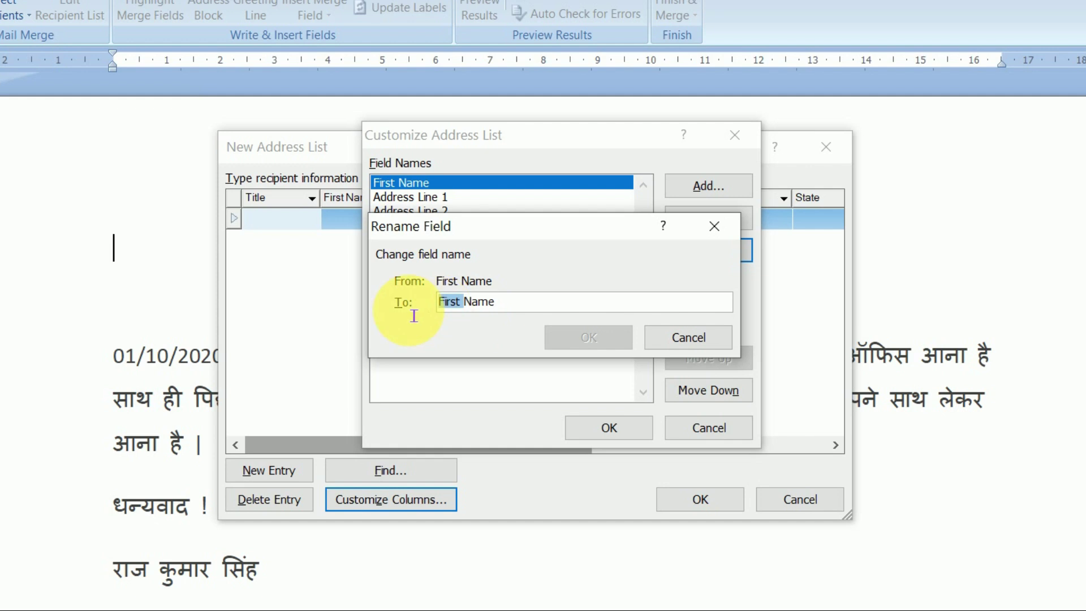
{"action": "key", "text": "BackSpace"}
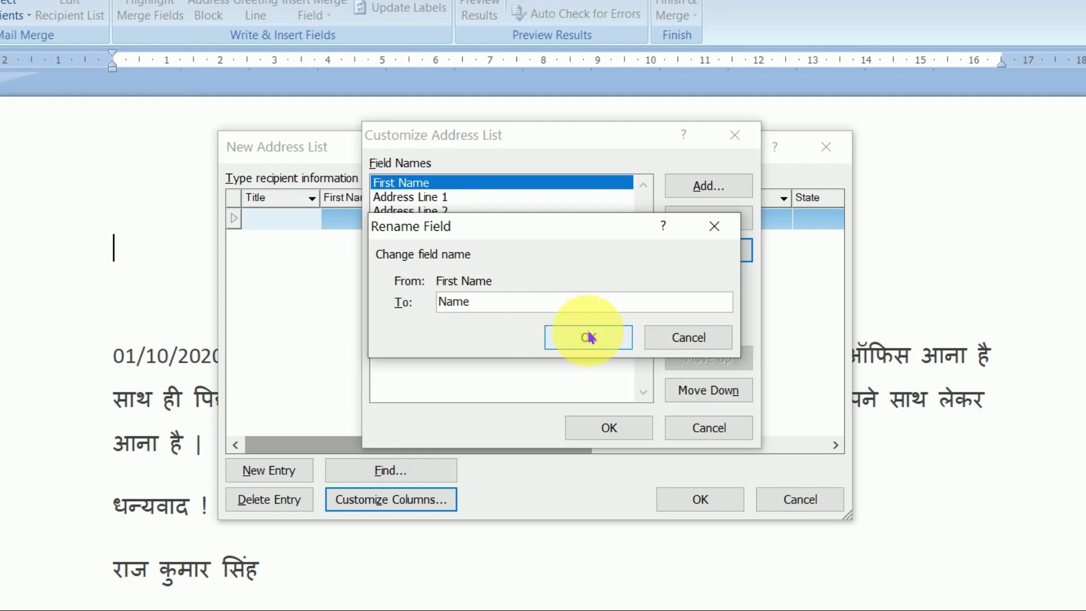
{"action": "left_click", "coordinate": [588, 337]}
{"action": "left_click", "coordinate": [421, 198]}
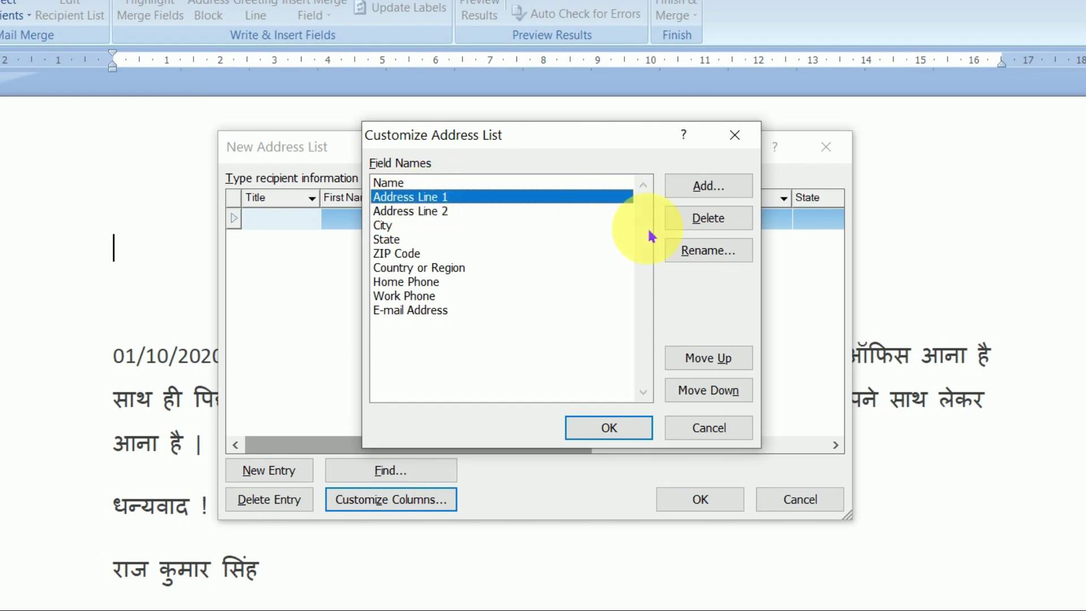
{"action": "left_click", "coordinate": [717, 223]}
{"action": "left_click", "coordinate": [517, 365]}
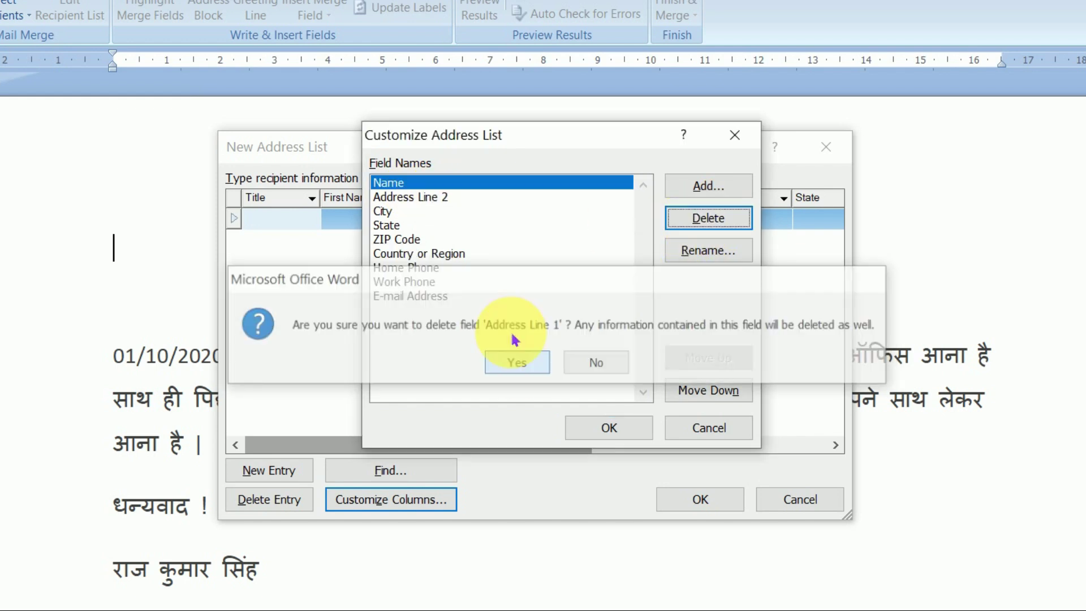
Step: Rename the Address Line 2 field to Address
{"action": "left_click", "coordinate": [451, 202]}
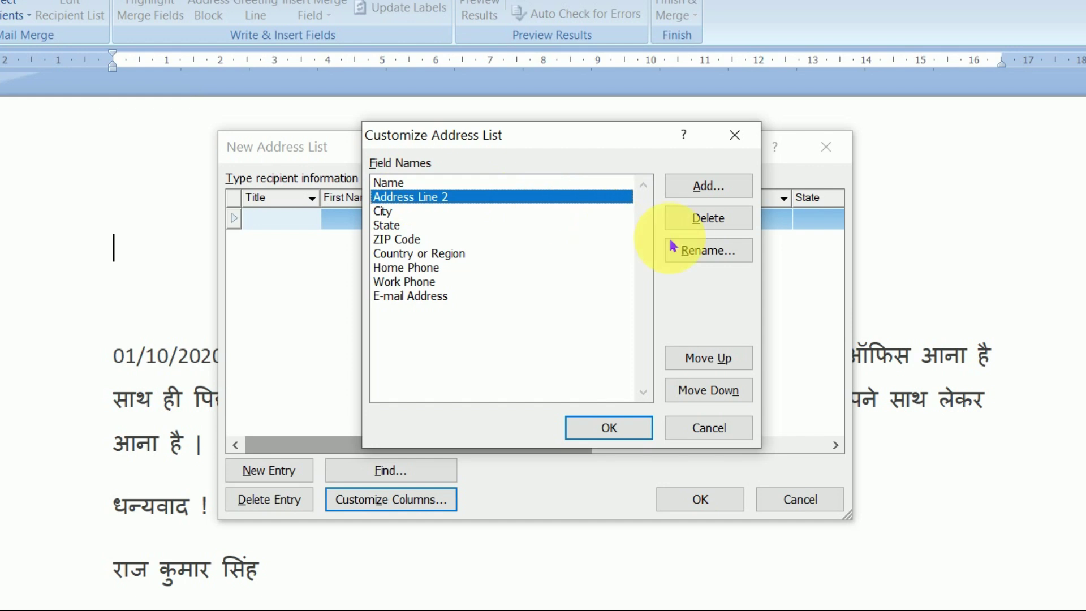
{"action": "left_click", "coordinate": [717, 253]}
{"action": "left_click", "coordinate": [497, 310]}
{"action": "left_click_drag", "start_coordinate": [484, 310], "coordinate": [556, 315]}
{"action": "key", "text": "BackSpace"}
{"action": "left_click", "coordinate": [588, 338]}
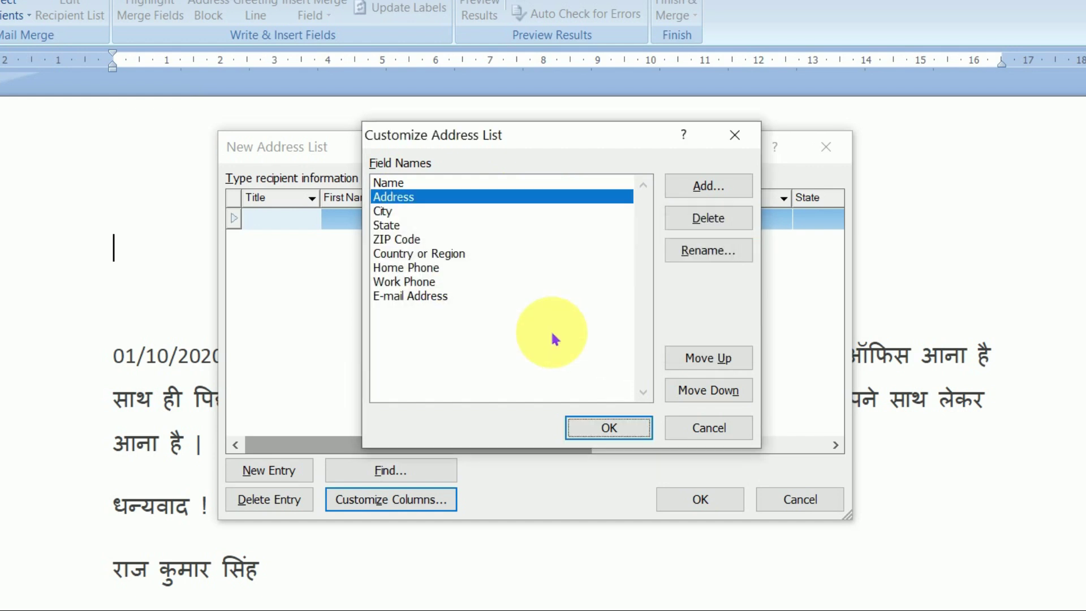
Step: Rename the ZIP Code field to Pin Code
{"action": "left_click", "coordinate": [384, 211]}
{"action": "left_click", "coordinate": [388, 225]}
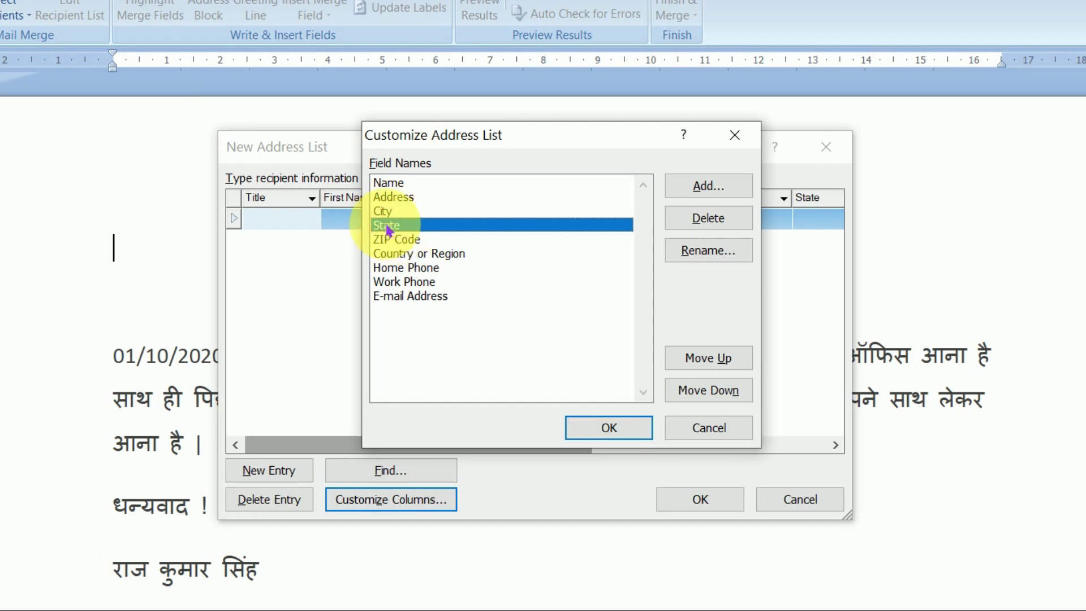
{"action": "left_click", "coordinate": [417, 241]}
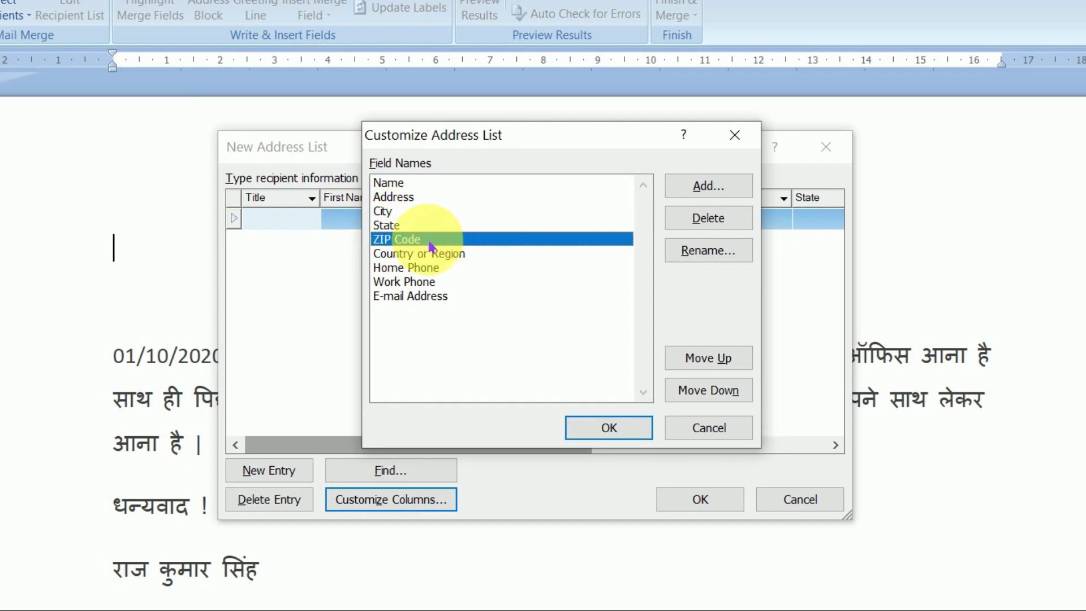
{"action": "left_click", "coordinate": [708, 249]}
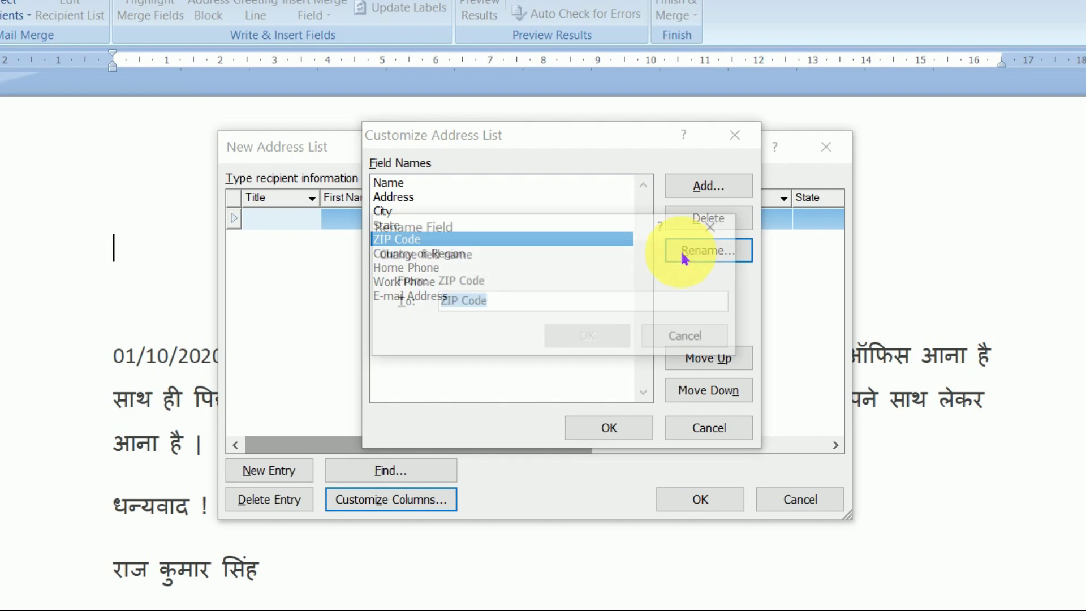
{"action": "left_click_drag", "start_coordinate": [477, 318], "coordinate": [385, 318]}
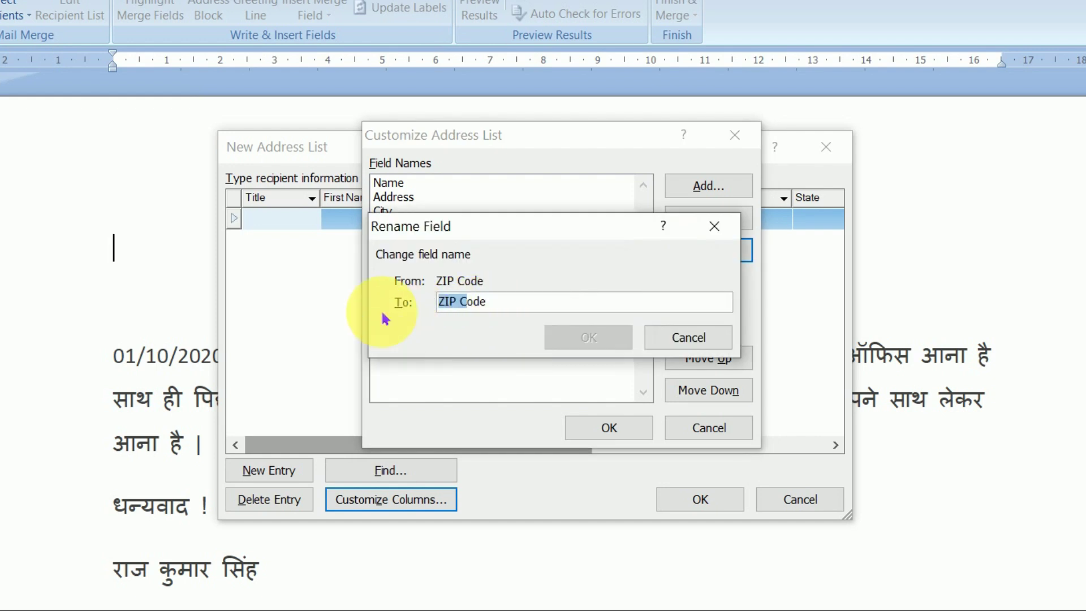
{"action": "double_click", "coordinate": [450, 305]}
{"action": "type", "text": "P"}
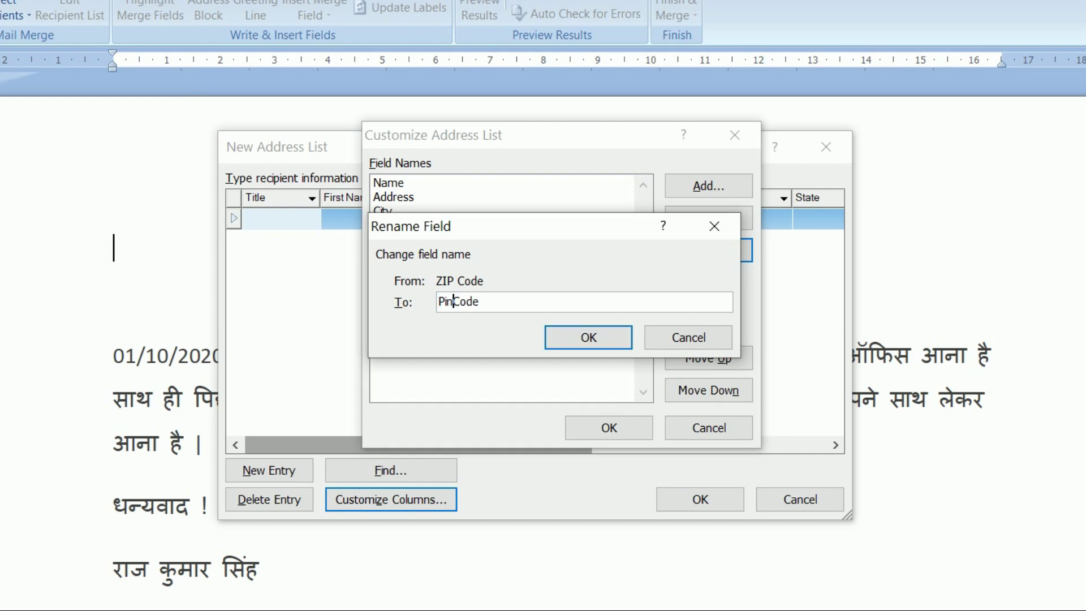
{"action": "left_click", "coordinate": [588, 338]}
Step: Delete the Country or Region and Work Phone fields
{"action": "left_click", "coordinate": [434, 255]}
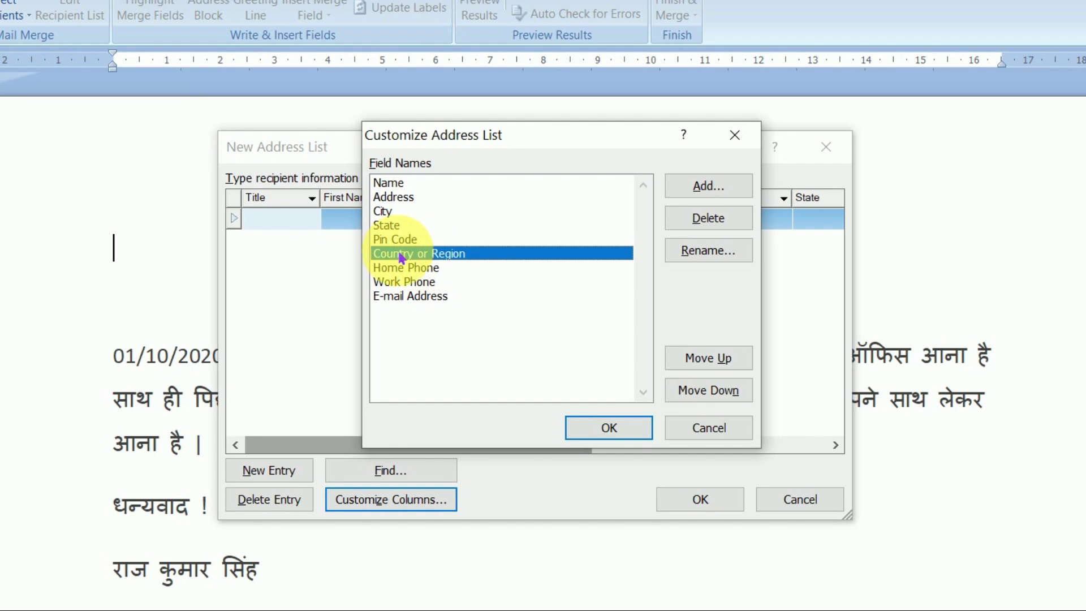
{"action": "left_click", "coordinate": [709, 216]}
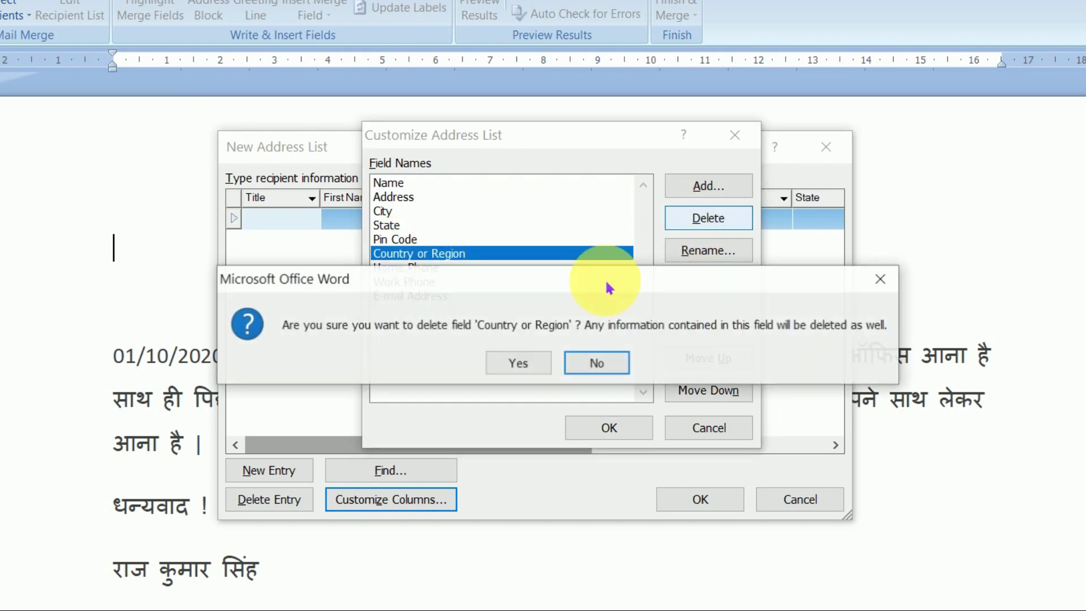
{"action": "left_click", "coordinate": [517, 362]}
{"action": "left_click", "coordinate": [437, 256]}
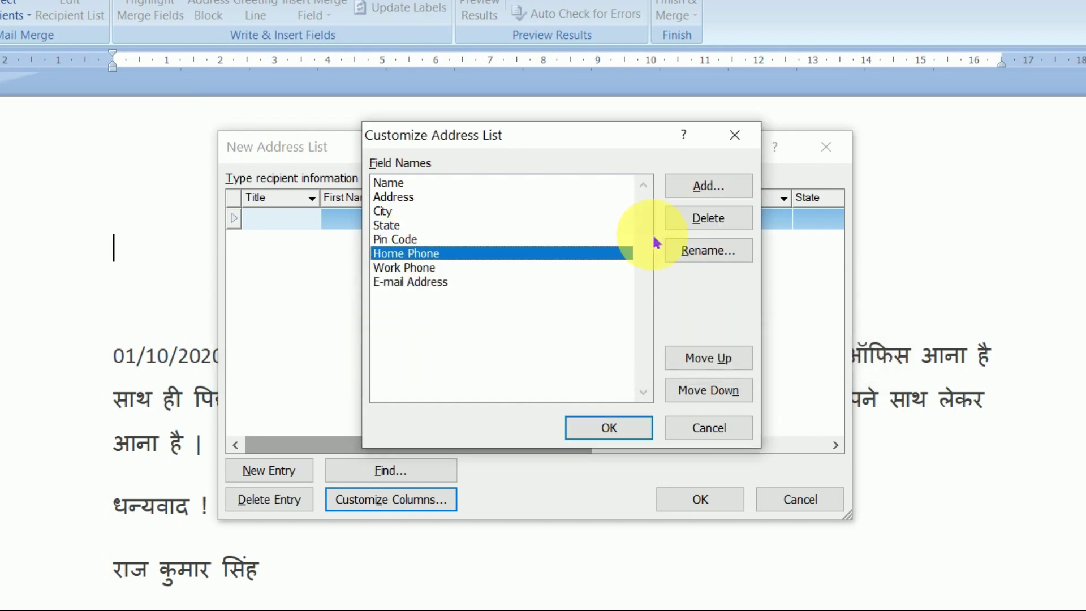
{"action": "left_click", "coordinate": [435, 268]}
{"action": "left_click", "coordinate": [709, 219]}
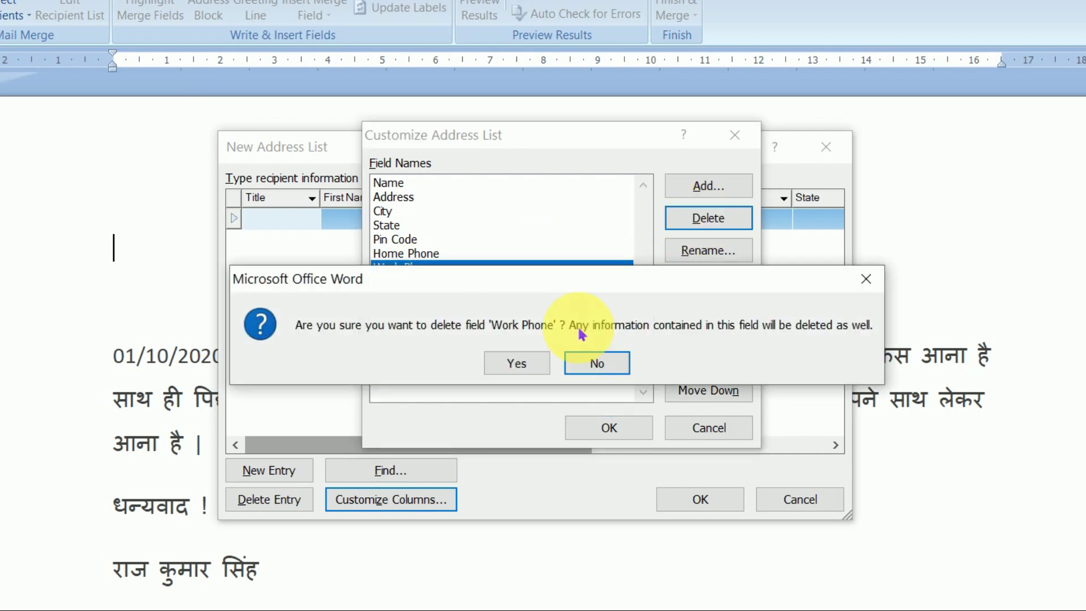
{"action": "left_click", "coordinate": [516, 362]}
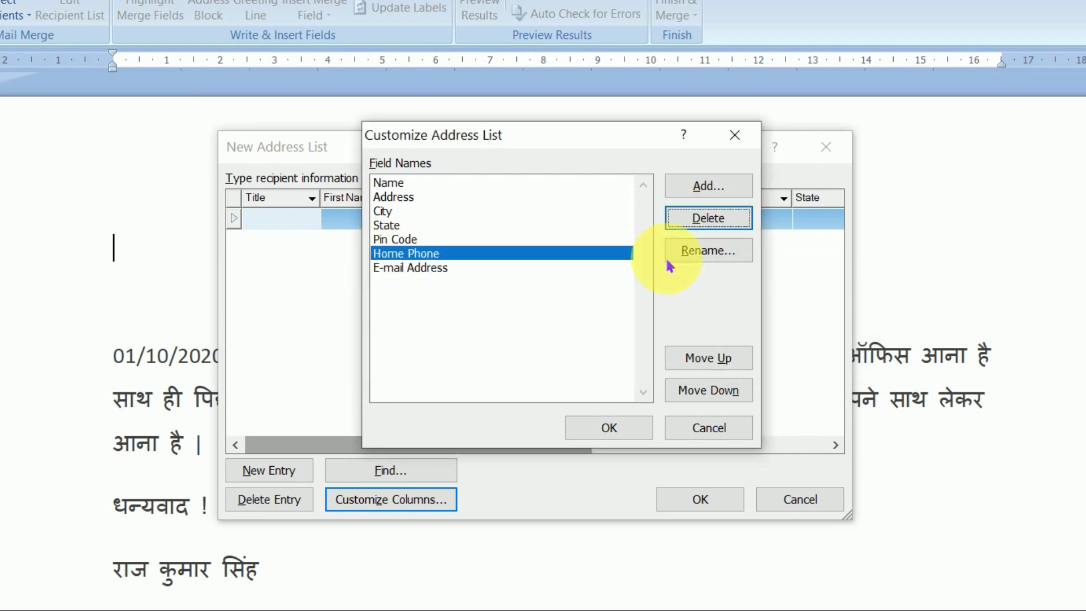
Step: Rename Home Phone to Phone and delete the E-mail Address field
{"action": "left_click", "coordinate": [707, 251]}
{"action": "left_click_drag", "start_coordinate": [473, 302], "coordinate": [417, 299]}
{"action": "key", "text": "BackSpace"}
{"action": "left_click", "coordinate": [570, 342]}
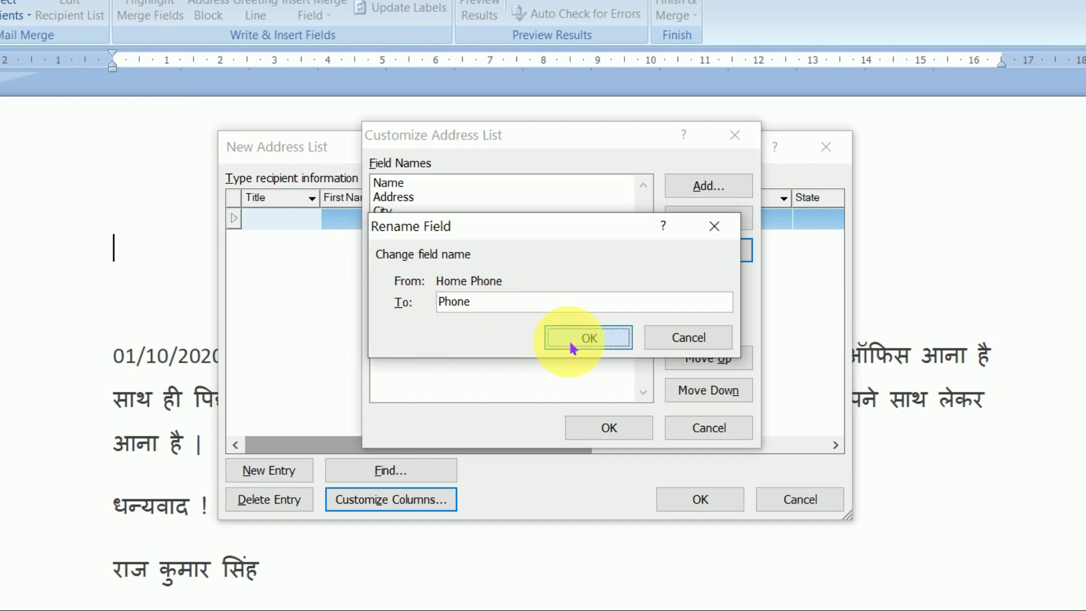
{"action": "left_click", "coordinate": [443, 267]}
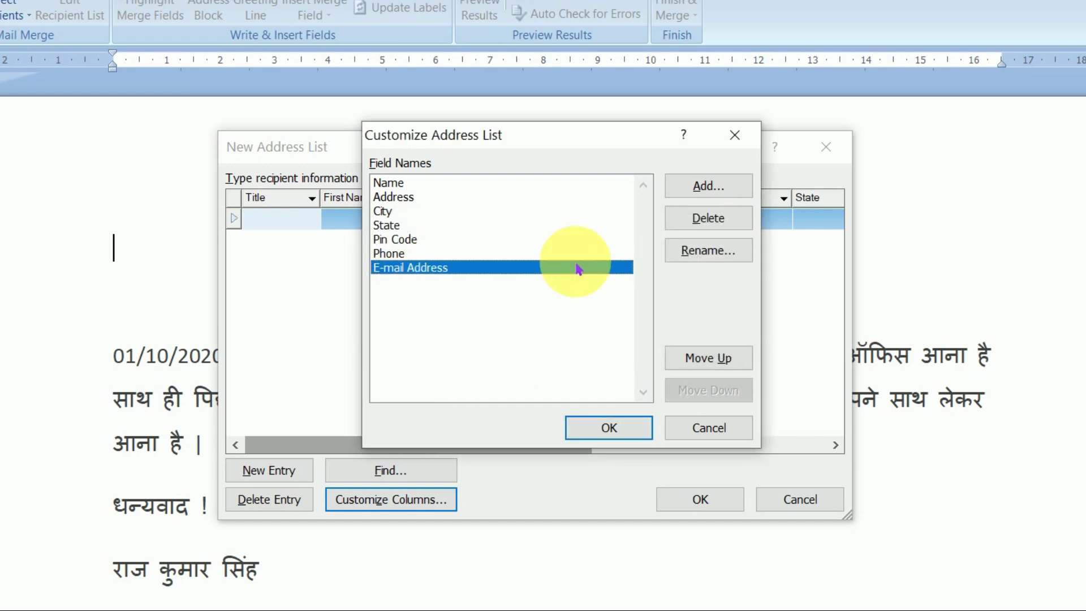
{"action": "left_click", "coordinate": [714, 231]}
{"action": "left_click", "coordinate": [540, 363]}
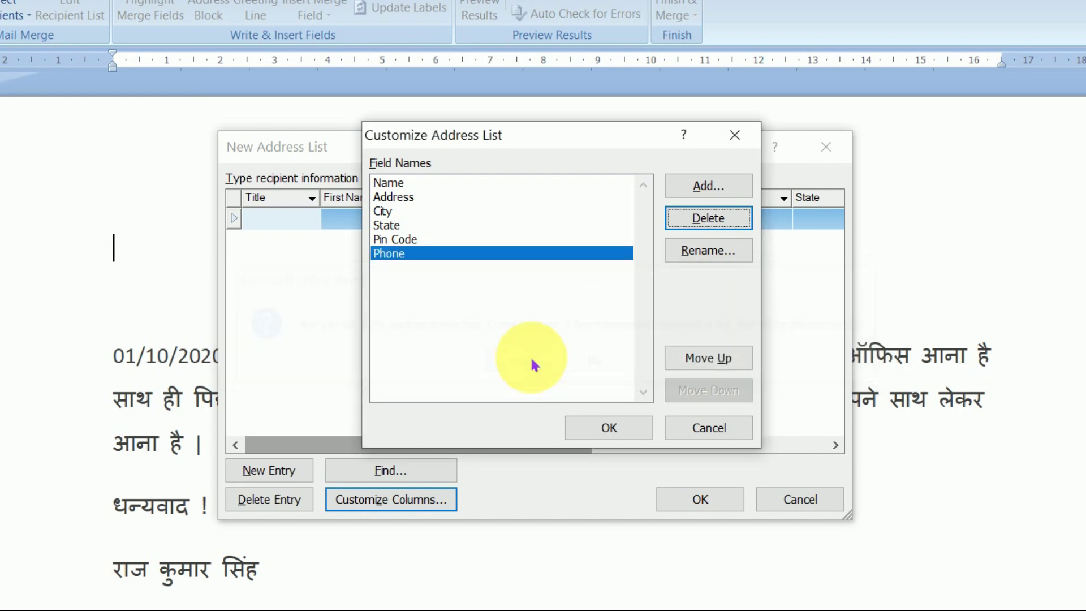
{"action": "left_click", "coordinate": [477, 336]}
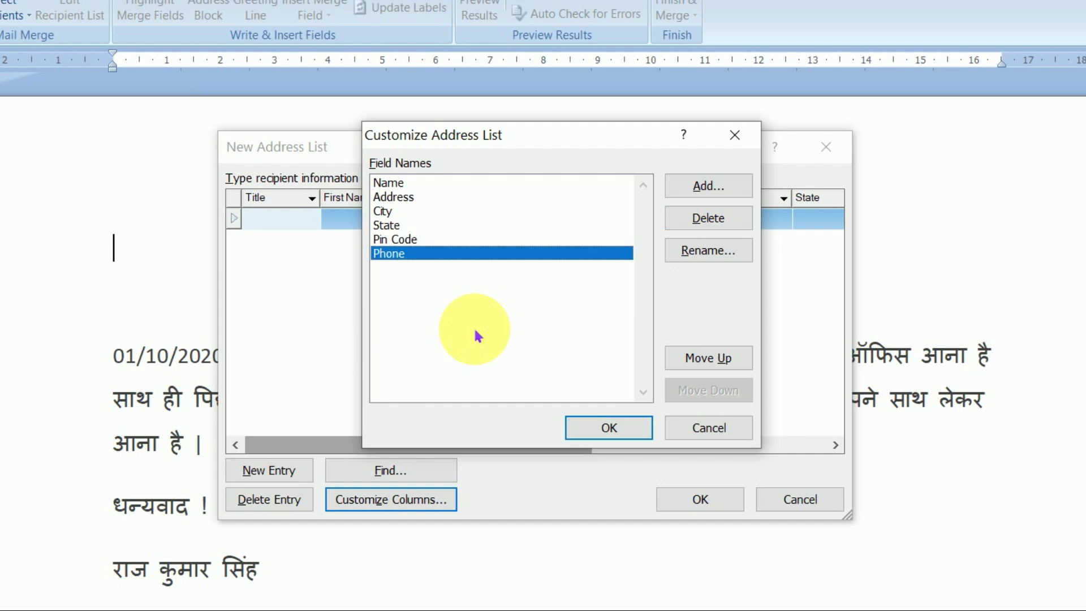
{"action": "key", "text": "Up"}
{"action": "key", "text": "Up"}
{"action": "key", "text": "Up"}
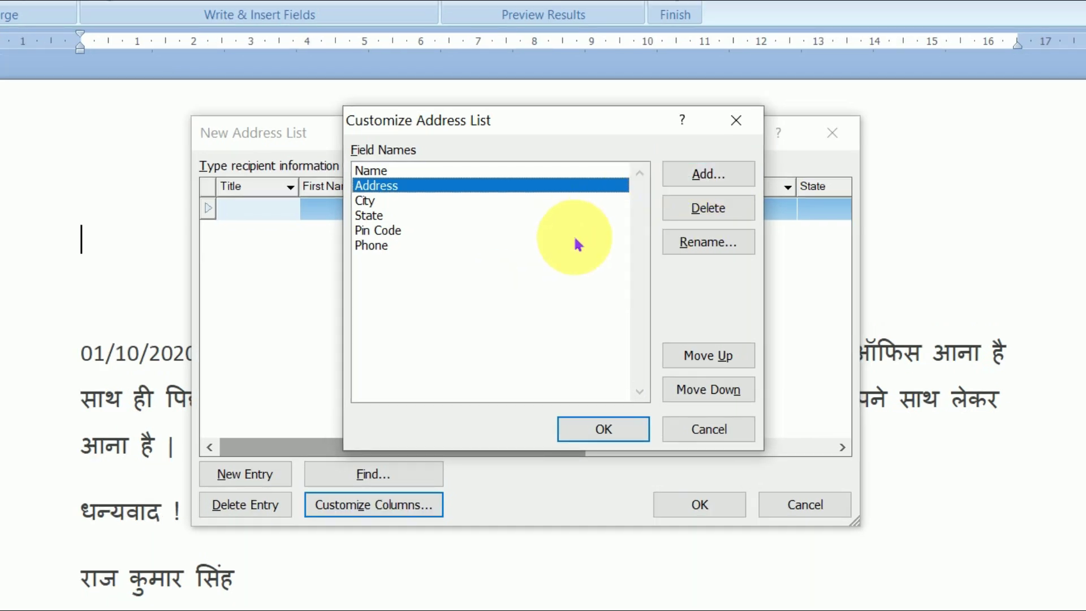
Step: Add the new fields vill and near place after Address
{"action": "left_click", "coordinate": [721, 173]}
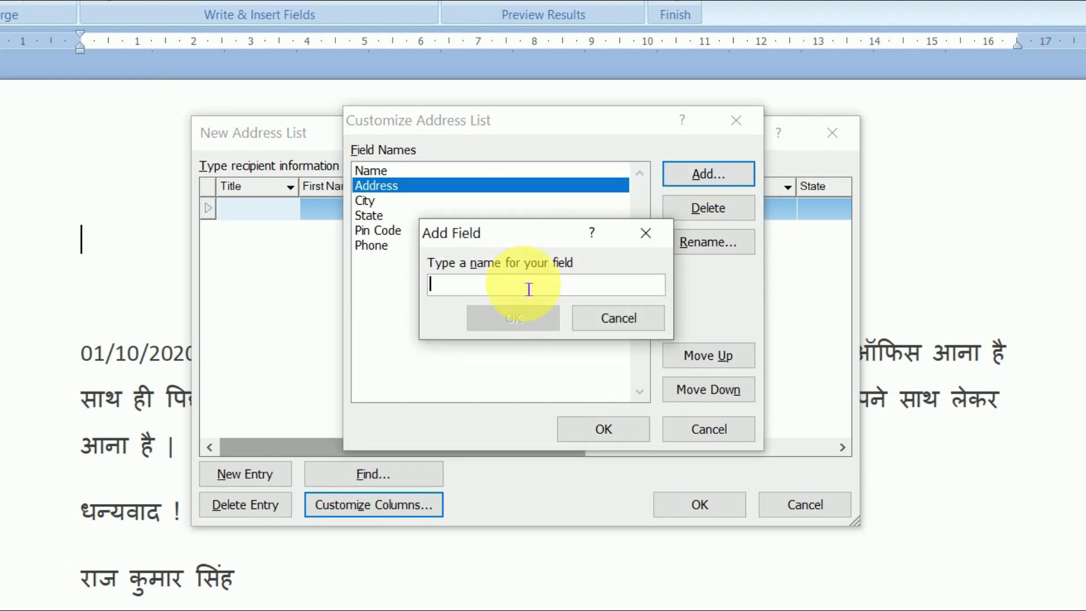
{"action": "type", "text": "vill"}
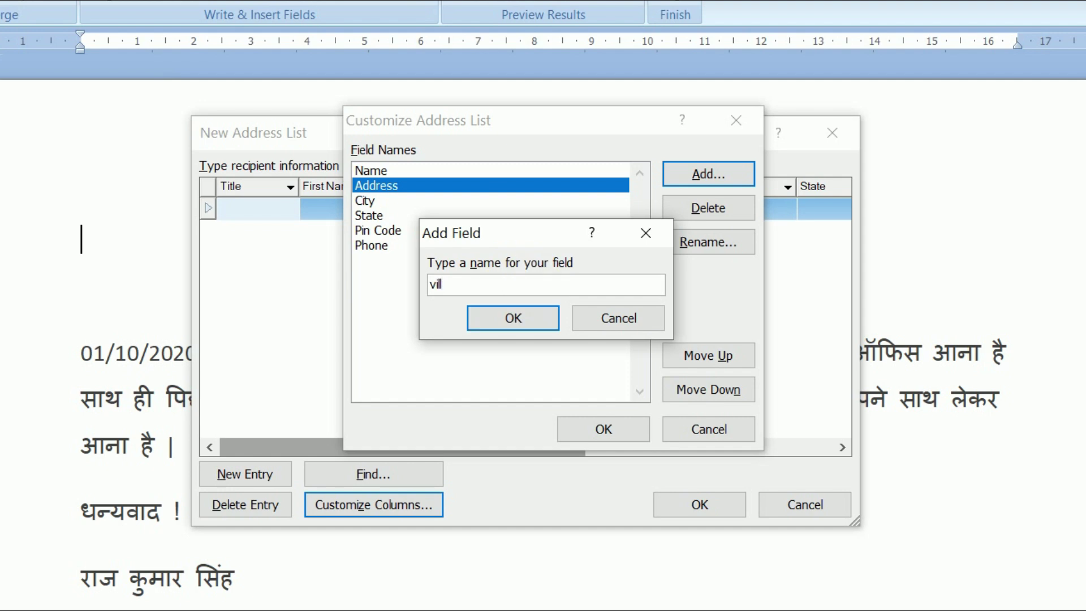
{"action": "left_click", "coordinate": [497, 316]}
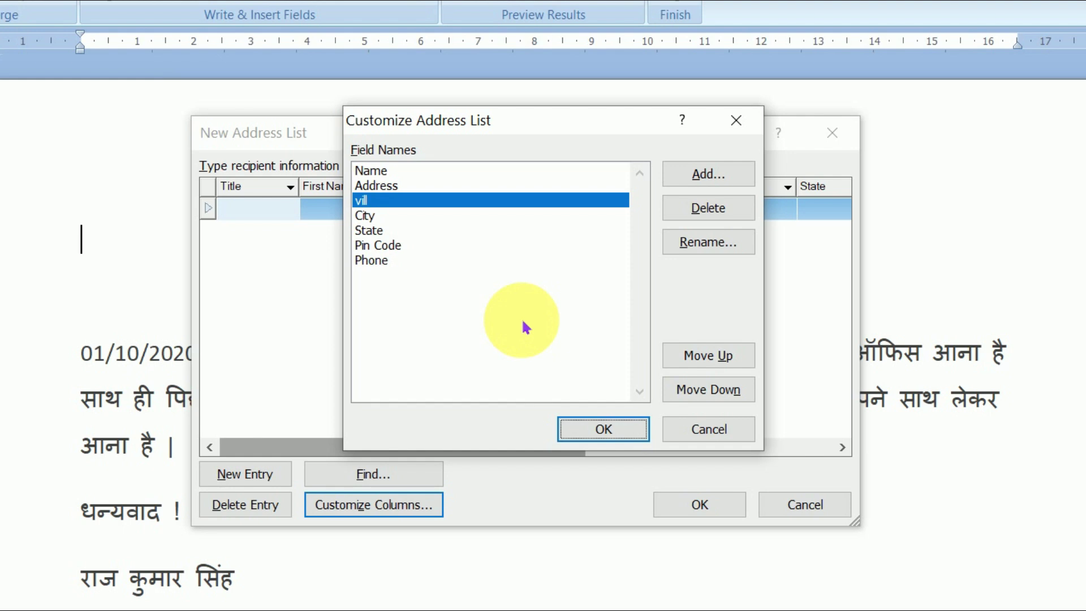
{"action": "key", "text": "alt+a"}
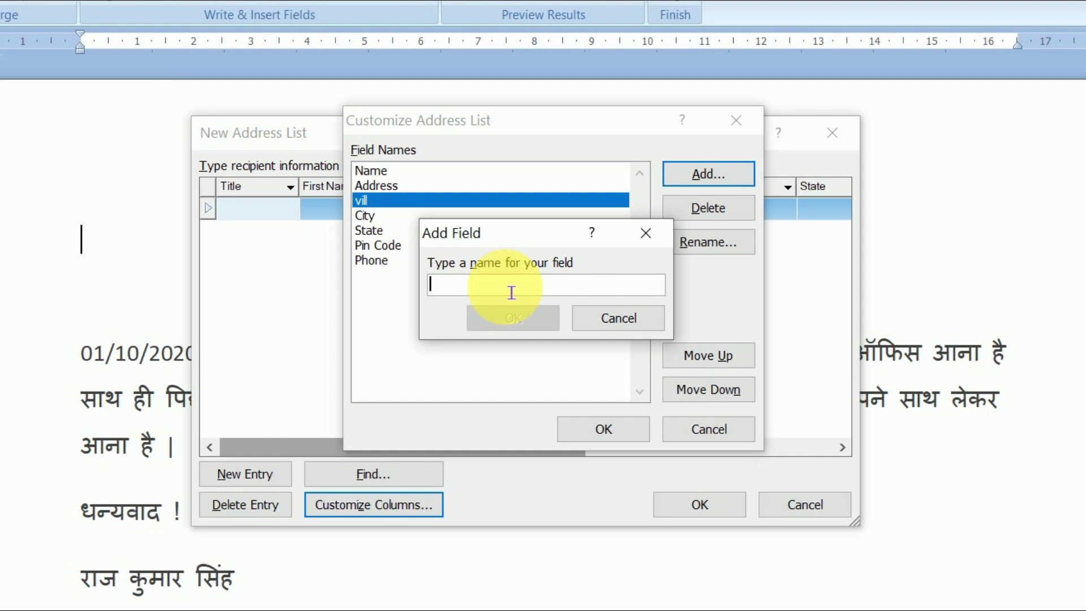
{"action": "type", "text": "near place"}
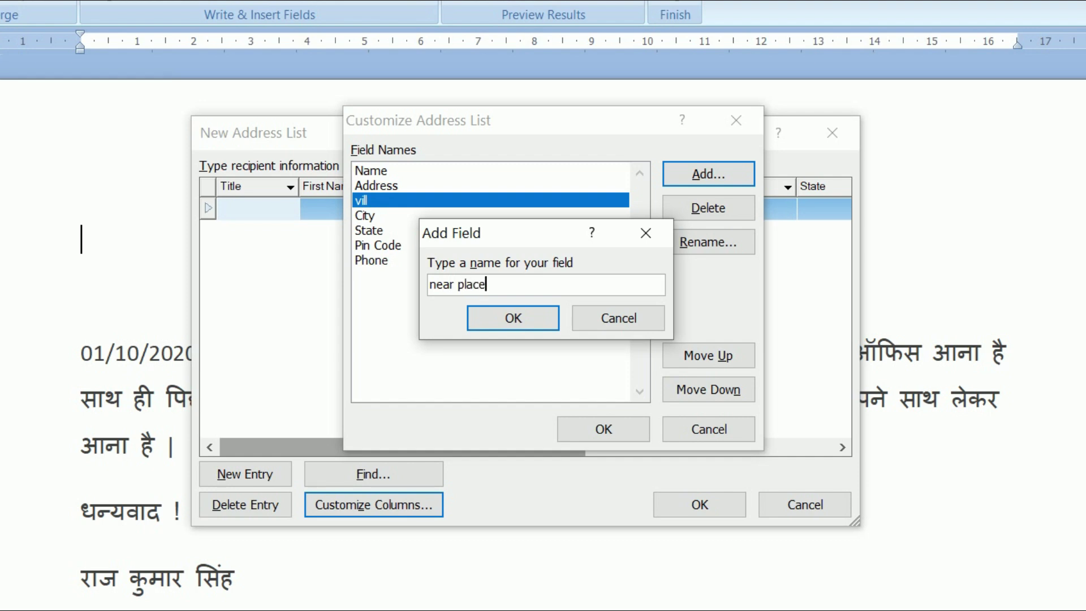
{"action": "left_click", "coordinate": [509, 319]}
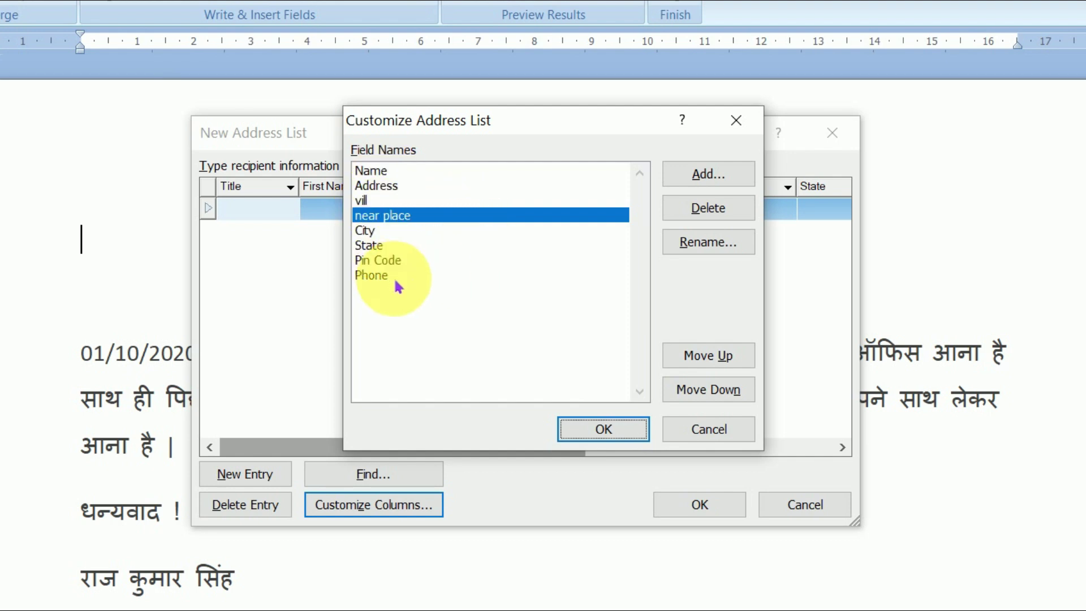
Step: Delete the near place, vill and State fields again
{"action": "left_click", "coordinate": [665, 206]}
{"action": "left_click", "coordinate": [509, 358]}
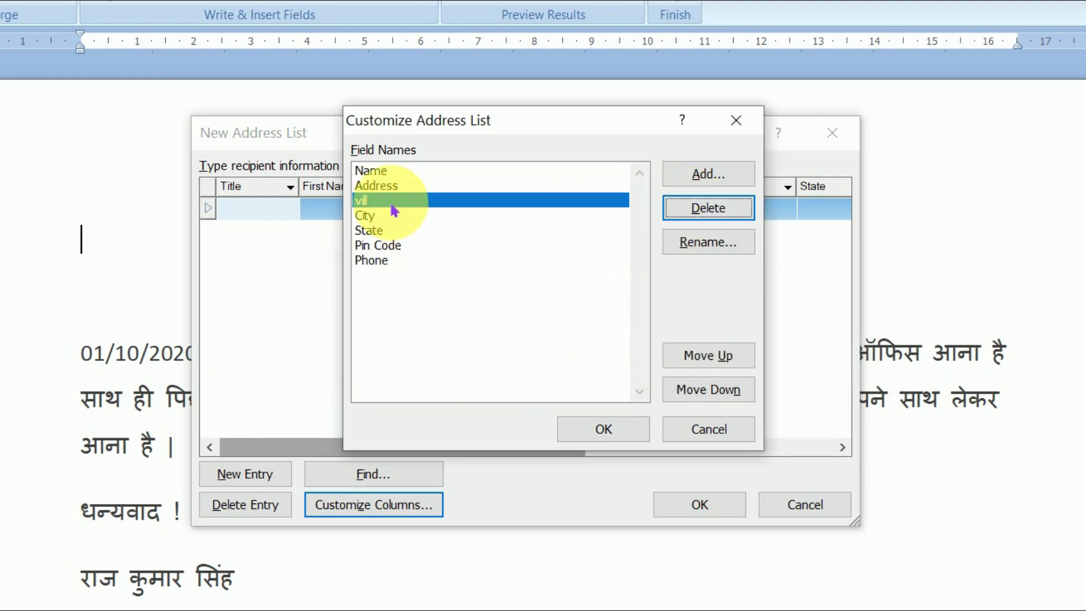
{"action": "left_click", "coordinate": [731, 211]}
{"action": "left_click", "coordinate": [508, 353]}
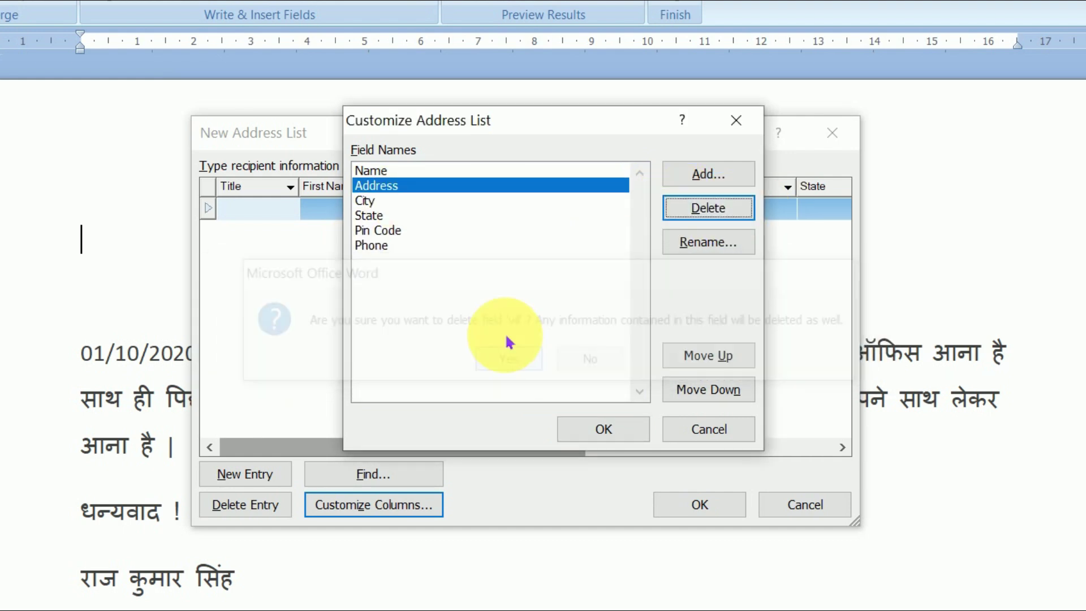
{"action": "left_click", "coordinate": [381, 215]}
{"action": "left_click", "coordinate": [696, 207]}
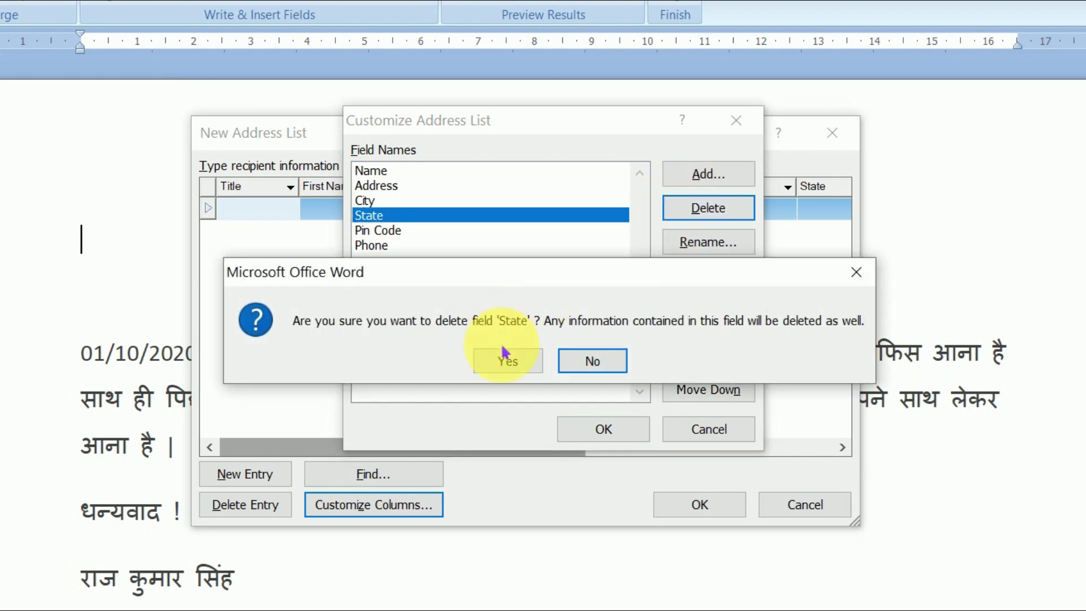
{"action": "left_click", "coordinate": [506, 356]}
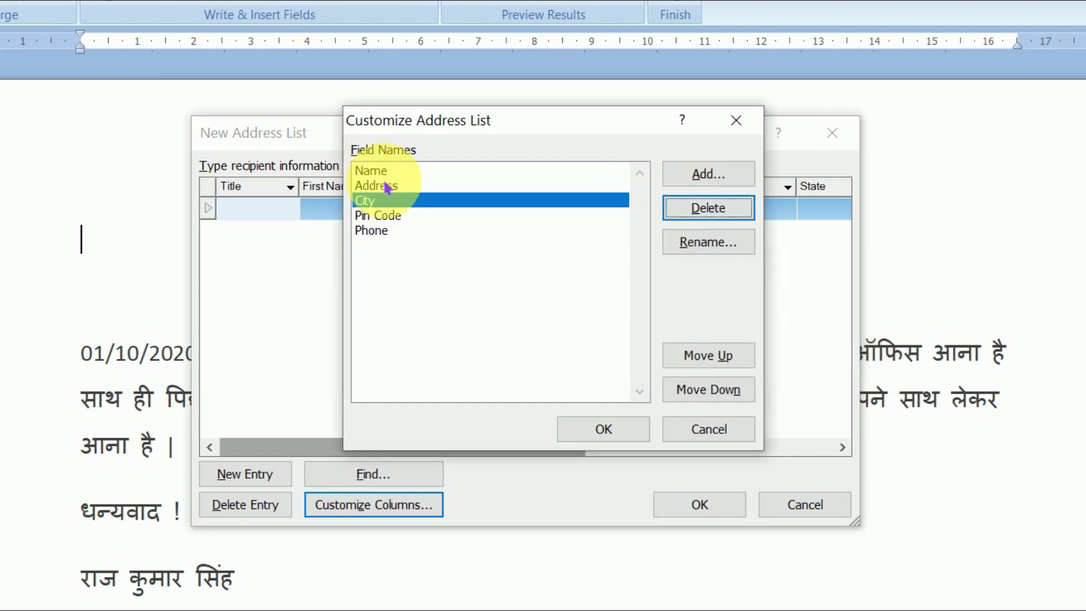
Step: Move Phone up under Name and Address below City, then apply the field order
{"action": "left_click", "coordinate": [395, 232]}
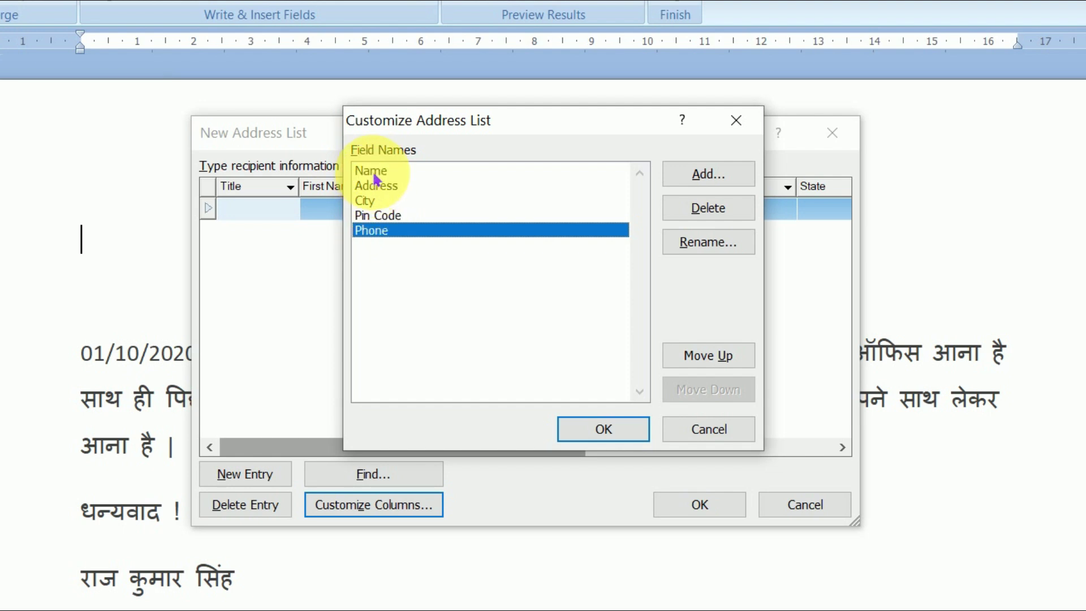
{"action": "left_click", "coordinate": [368, 230]}
{"action": "left_click", "coordinate": [722, 356]}
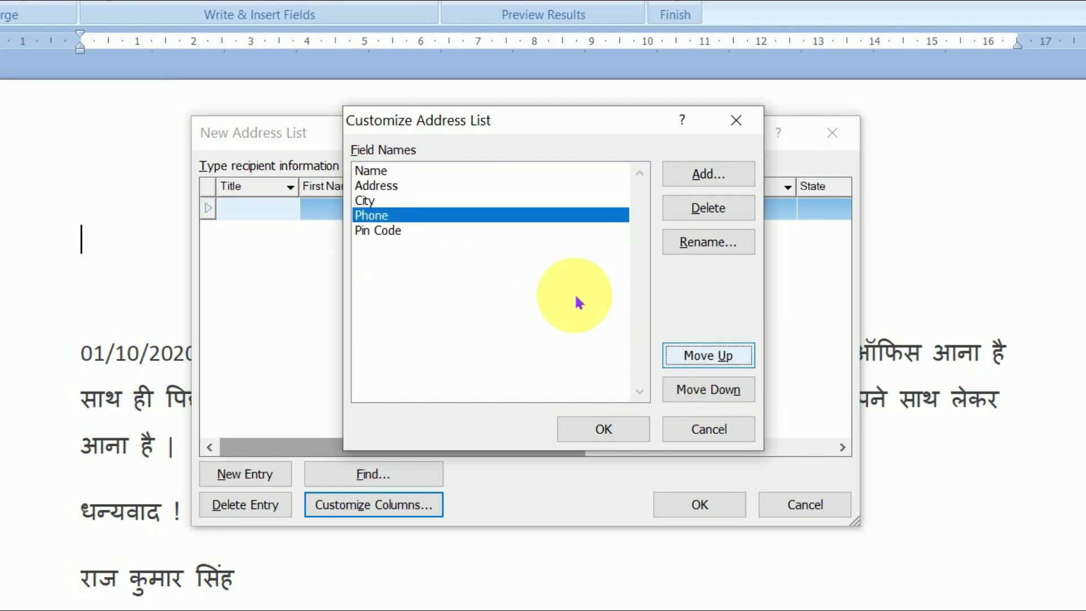
{"action": "left_click", "coordinate": [720, 358]}
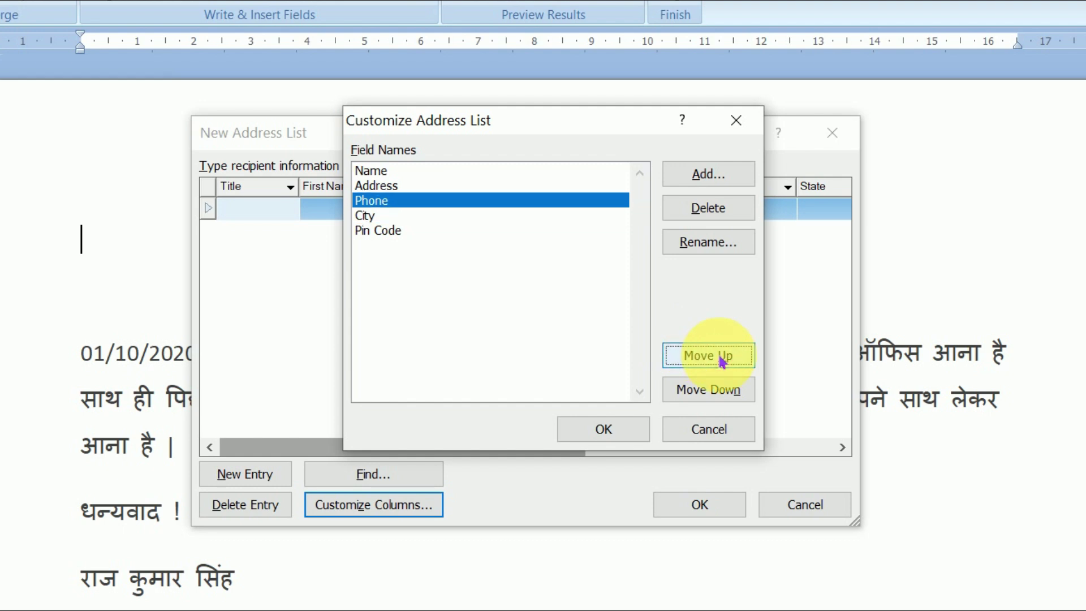
{"action": "left_click", "coordinate": [726, 356]}
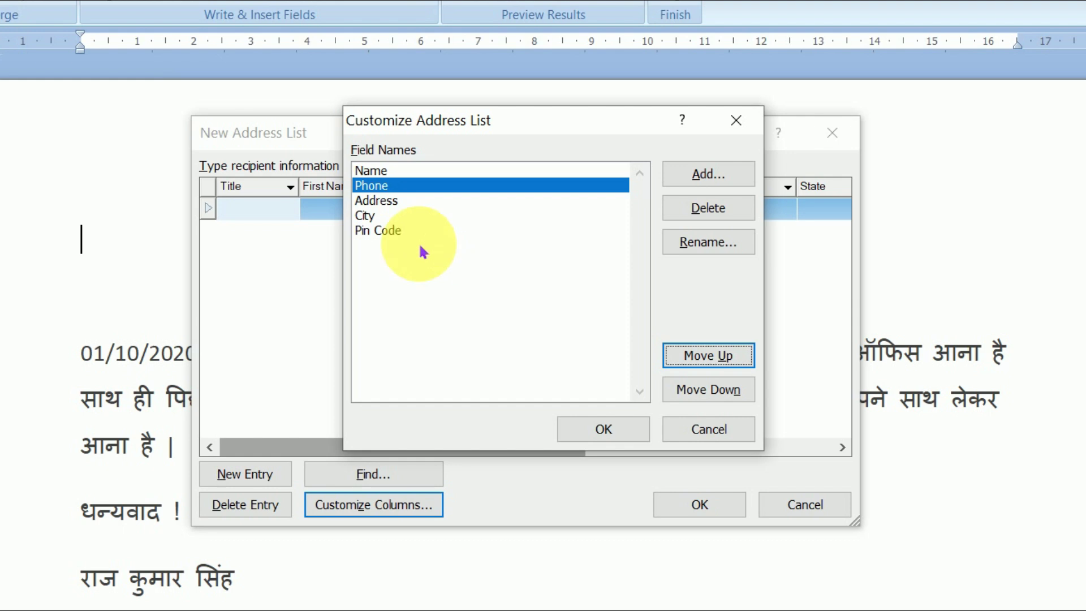
{"action": "left_click", "coordinate": [383, 201]}
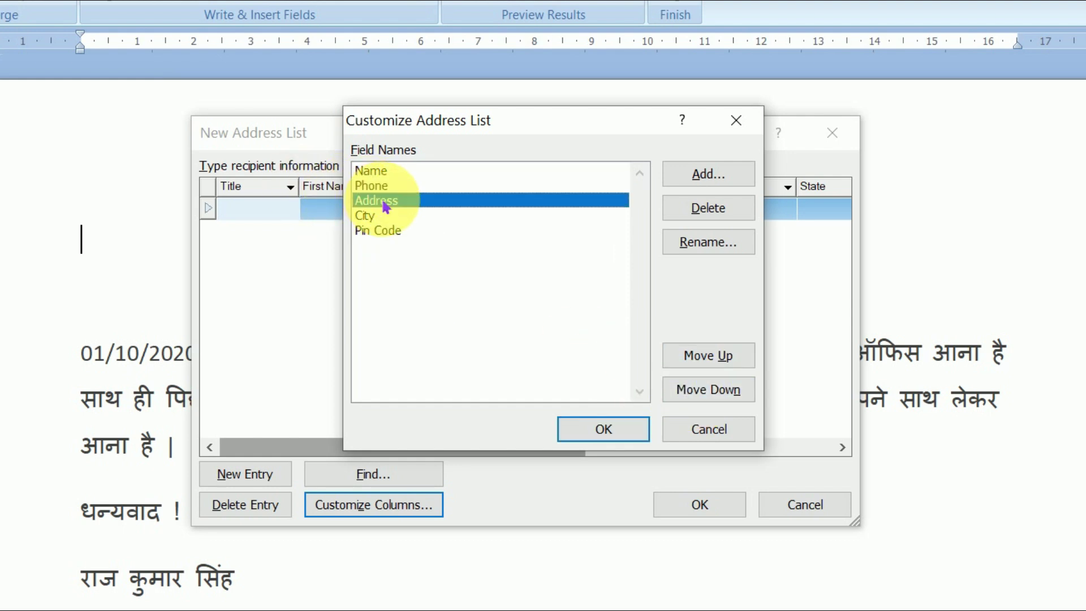
{"action": "left_click", "coordinate": [701, 394]}
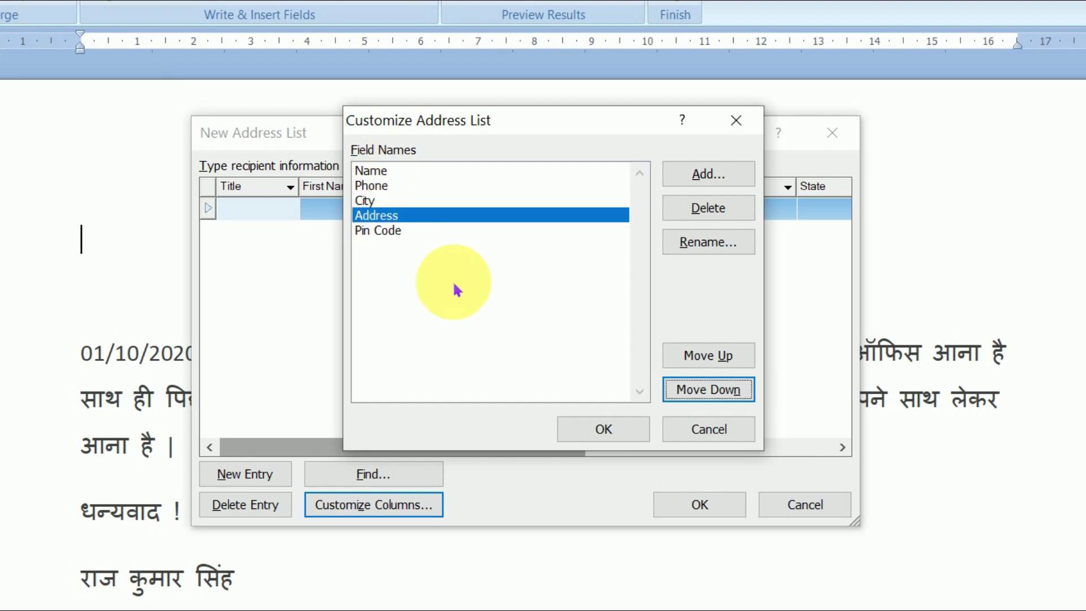
{"action": "left_click", "coordinate": [604, 428]}
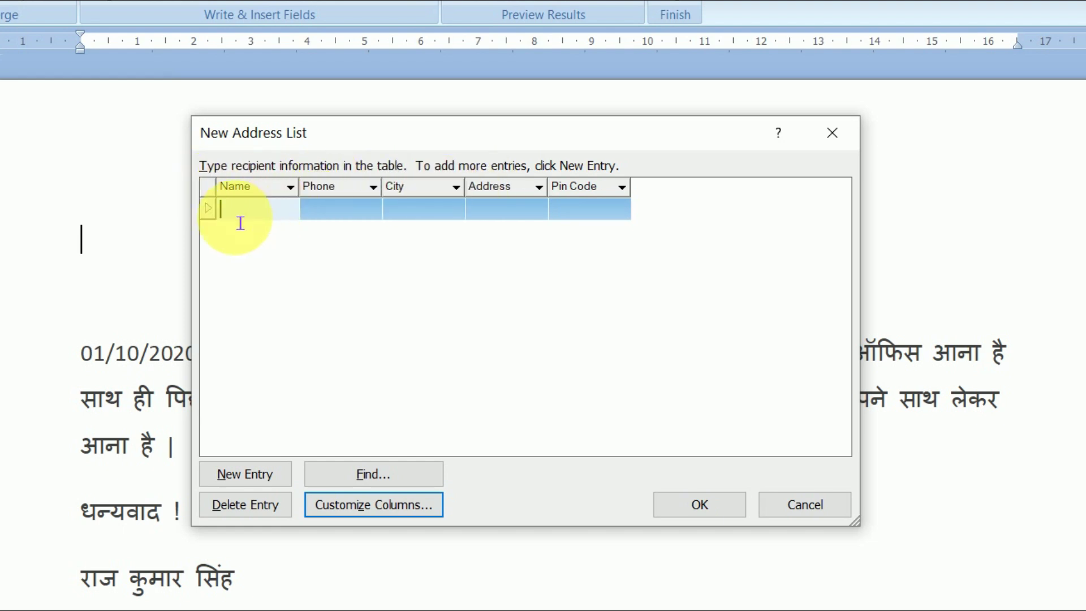
Step: Enter the first recipient's name, phone number and city in the address list
{"action": "type", "text": "Ravi"}
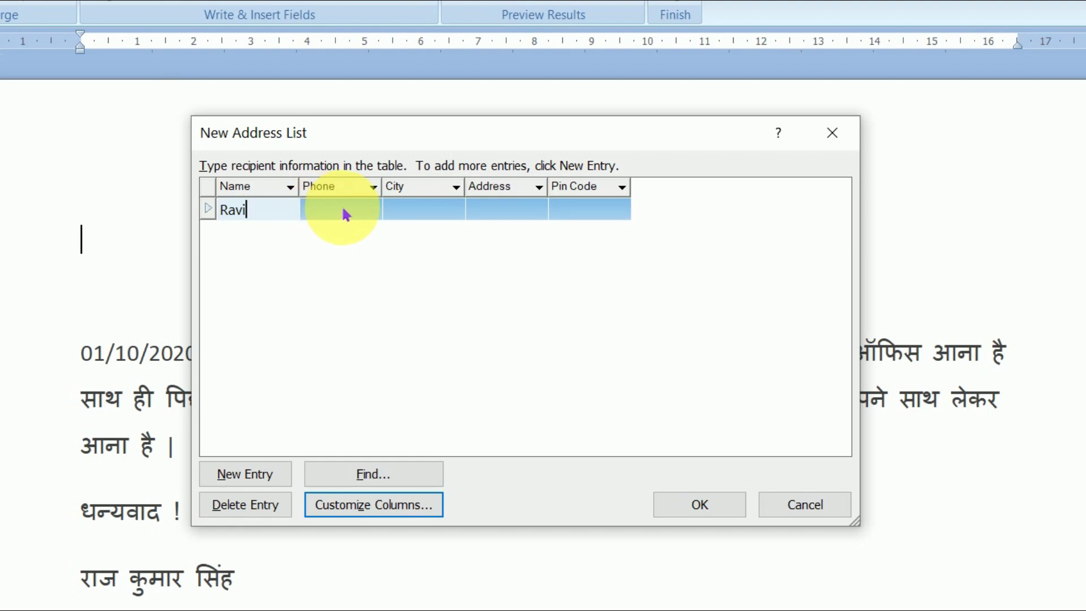
{"action": "left_click", "coordinate": [328, 209]}
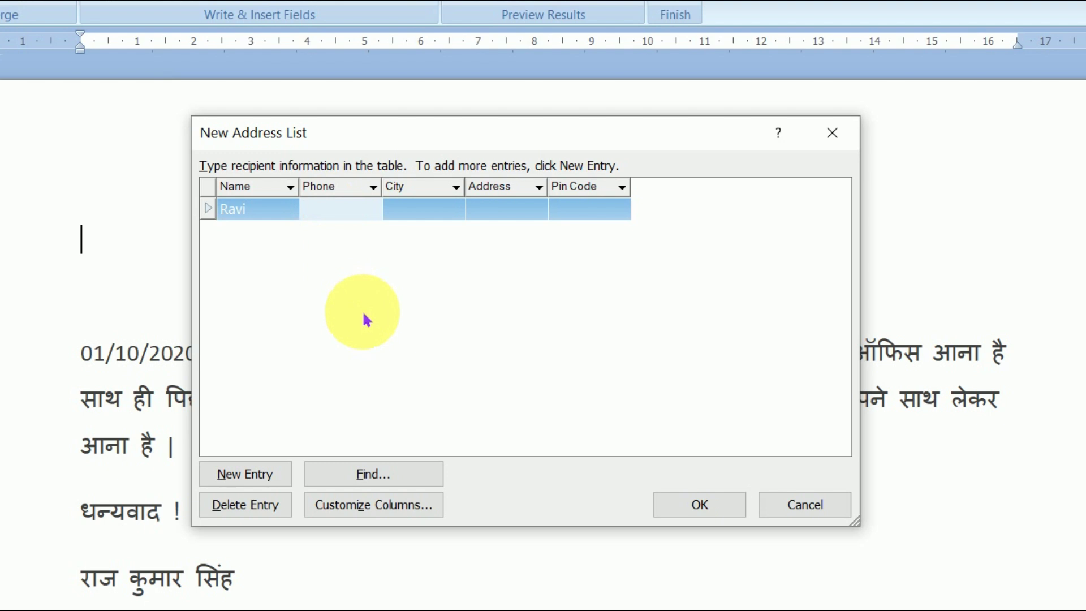
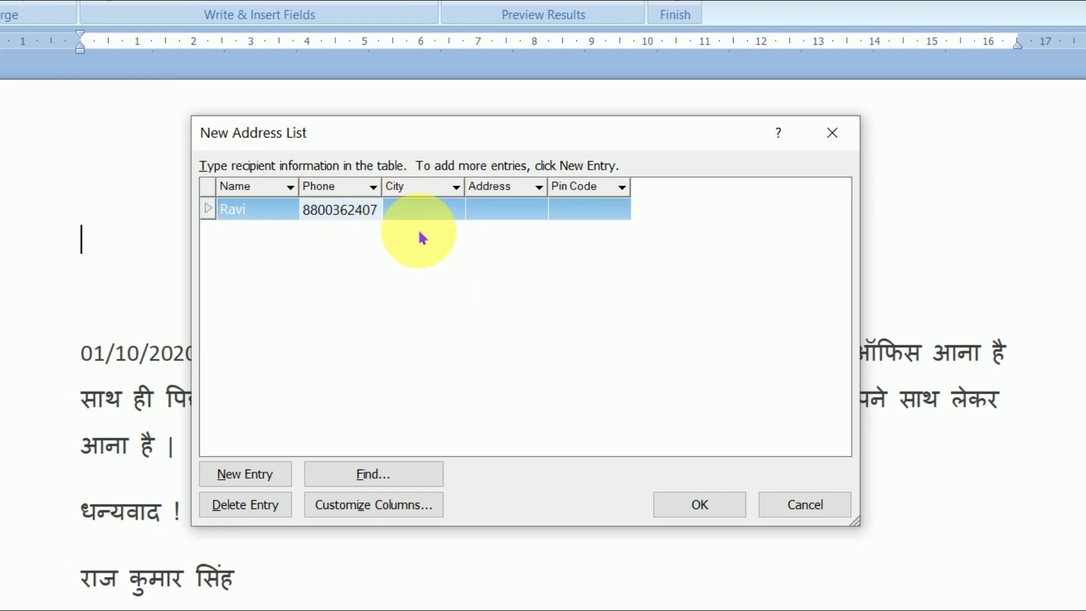
{"action": "left_click", "coordinate": [409, 214]}
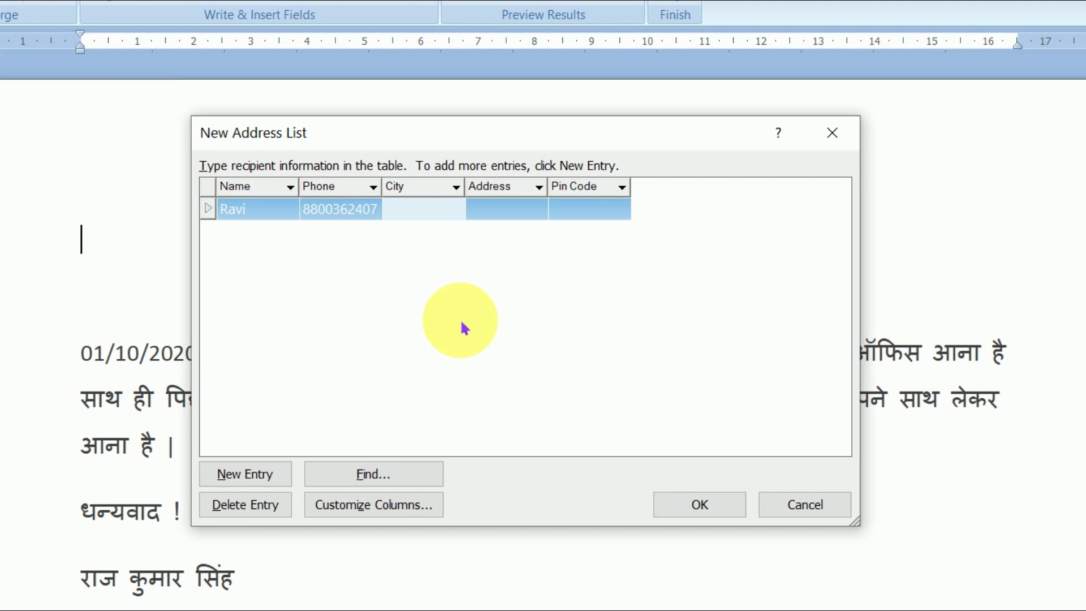
{"action": "type", "text": "Noida"}
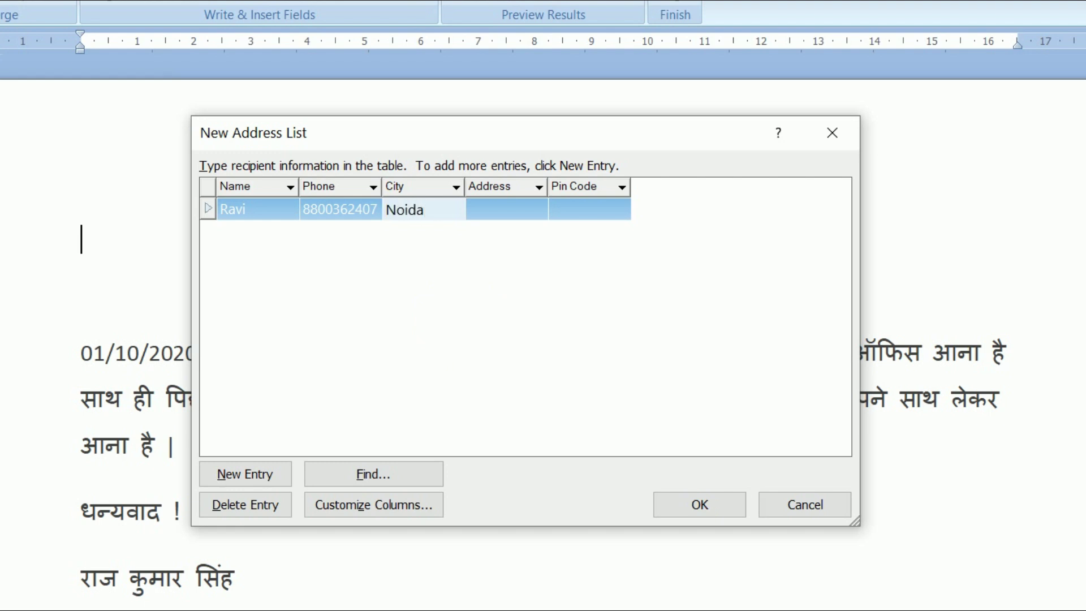
Step: Fill in the first recipient's address and pin code, then start a blank new row
{"action": "key", "text": "Tab"}
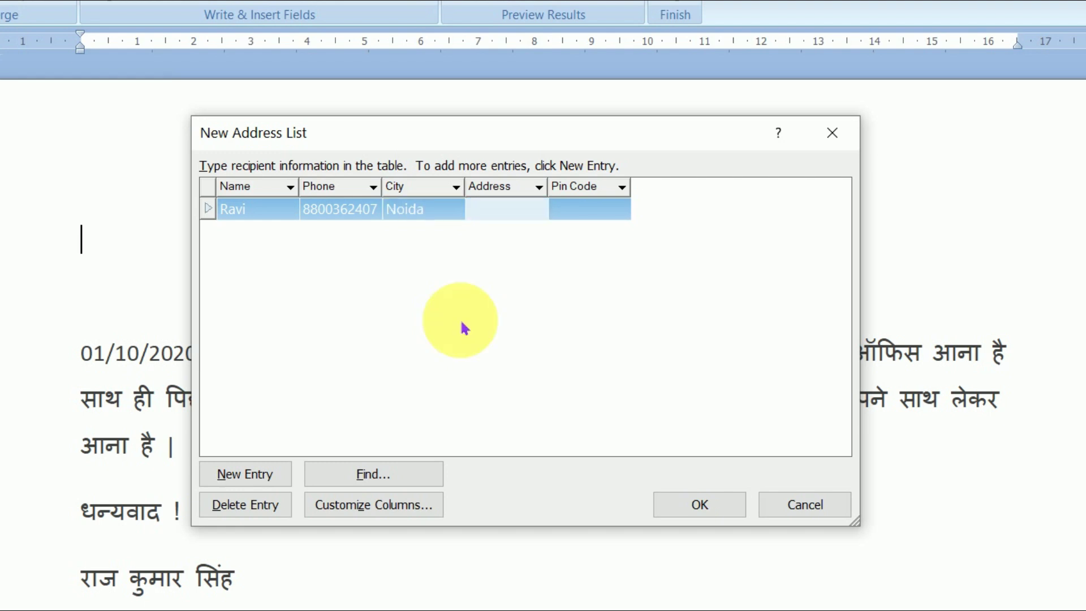
{"action": "type", "text": "Noid"}
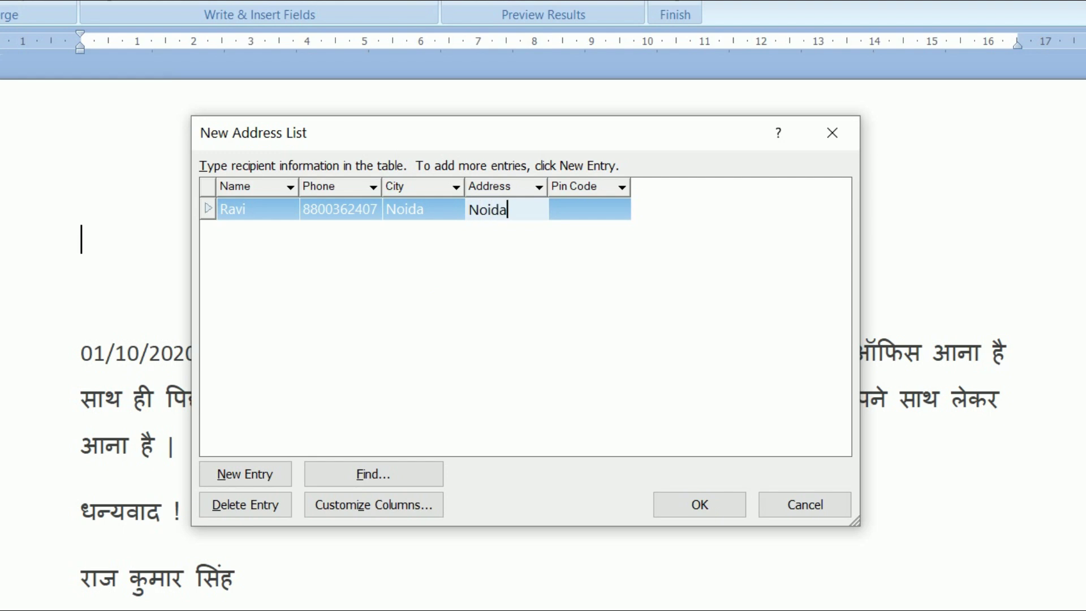
{"action": "key", "text": "BackSpace"}
{"action": "key", "text": "BackSpace"}
{"action": "key", "text": "BackSpace"}
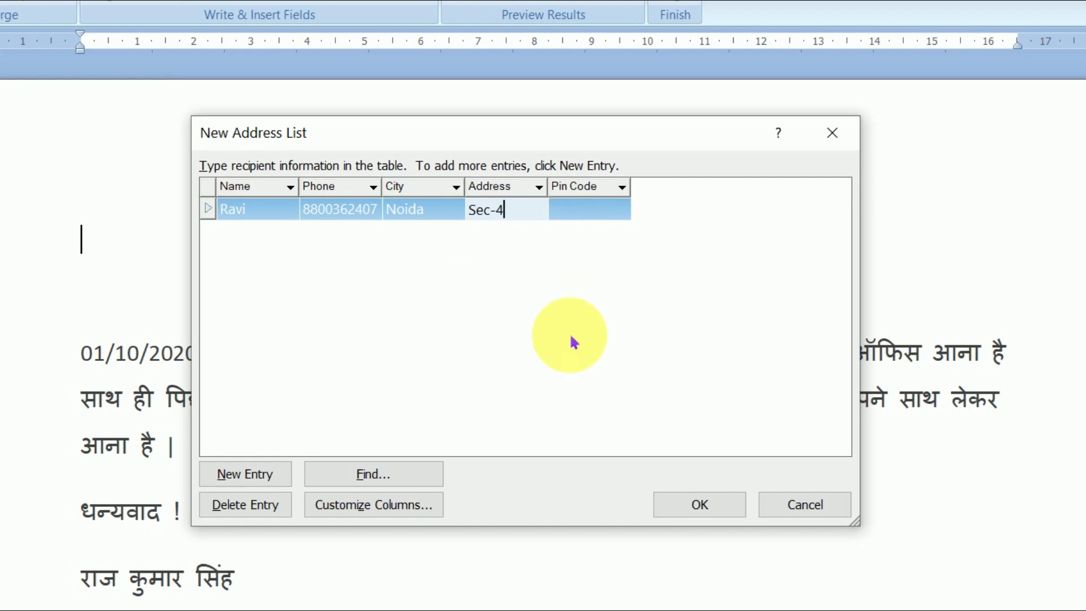
{"action": "key", "text": "Tab"}
{"action": "type", "text": "2030"}
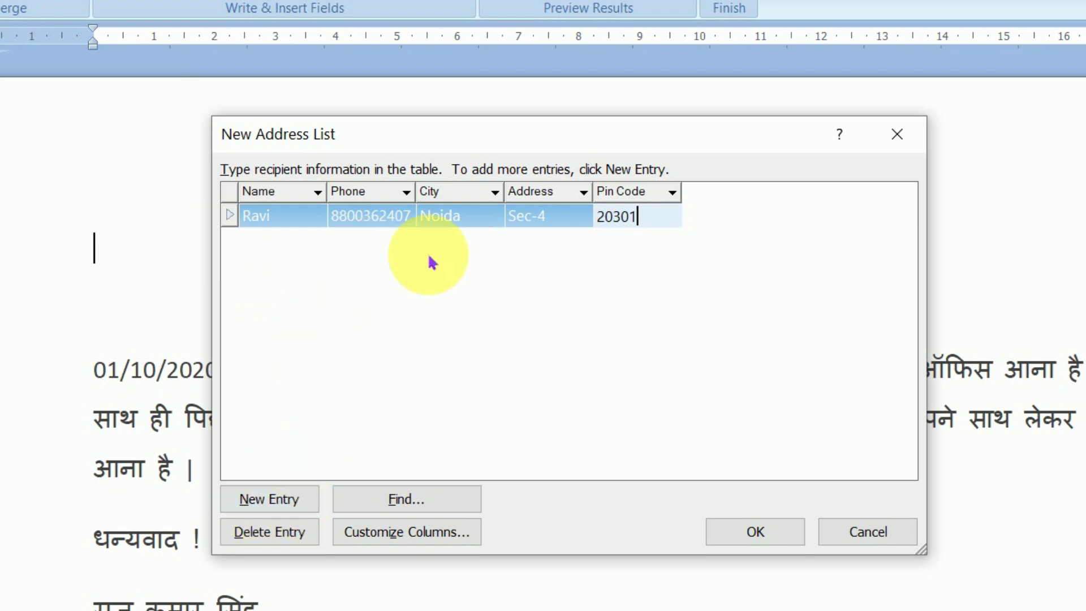
{"action": "key", "text": "Tab"}
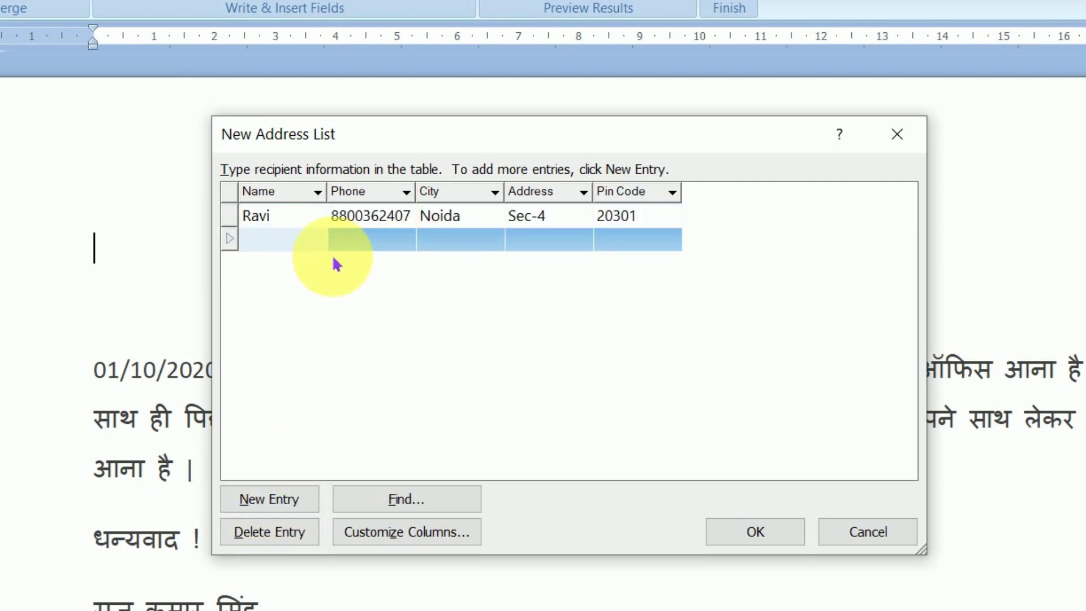
Step: Fill the second row with the next recipient's name, phone, city, address and pin code
{"action": "type", "text": "Rohit"}
{"action": "key", "text": "Tab"}
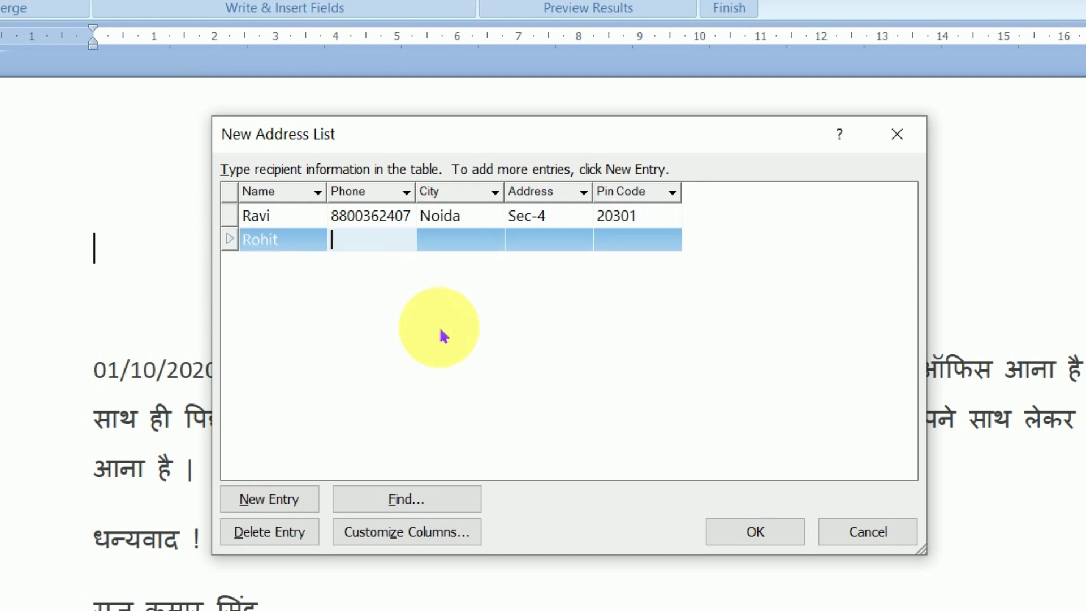
{"action": "key", "text": "Tab"}
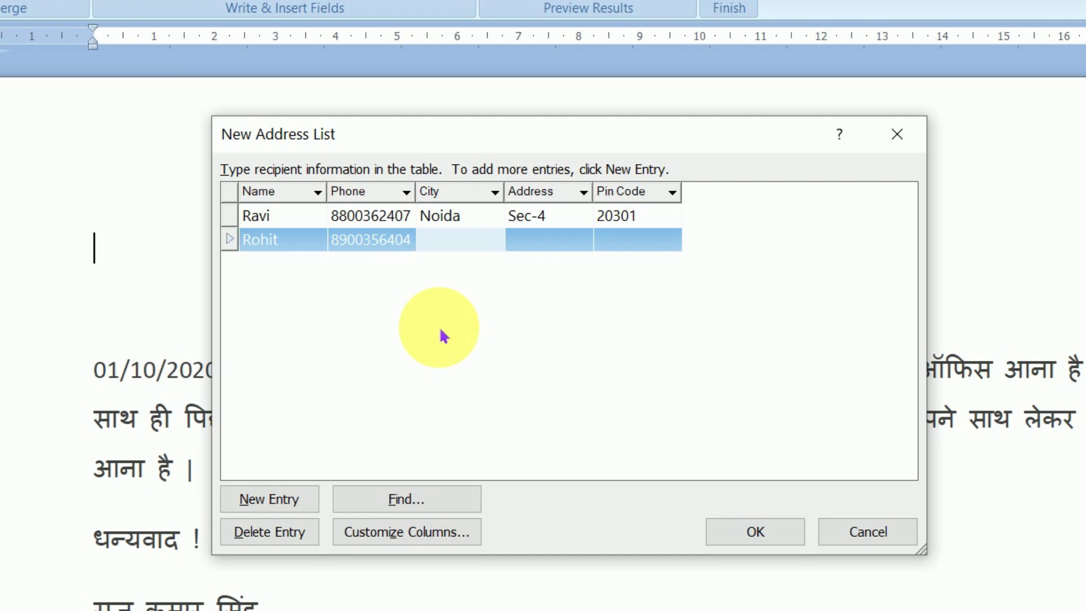
{"action": "type", "text": "Meerut"}
{"action": "key", "text": "Tab"}
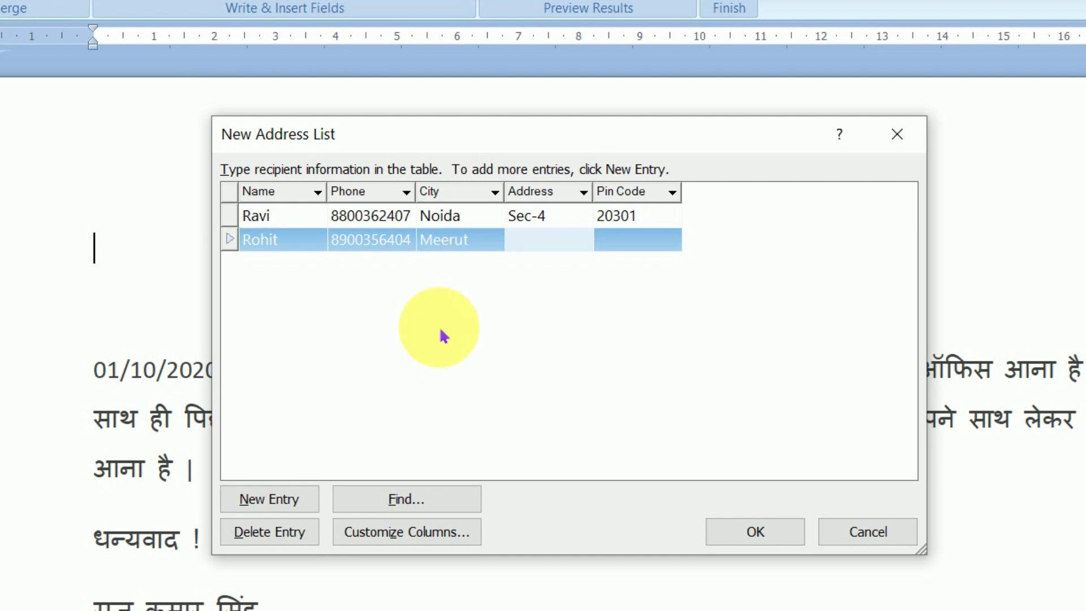
{"action": "type", "text": "Sec-61"}
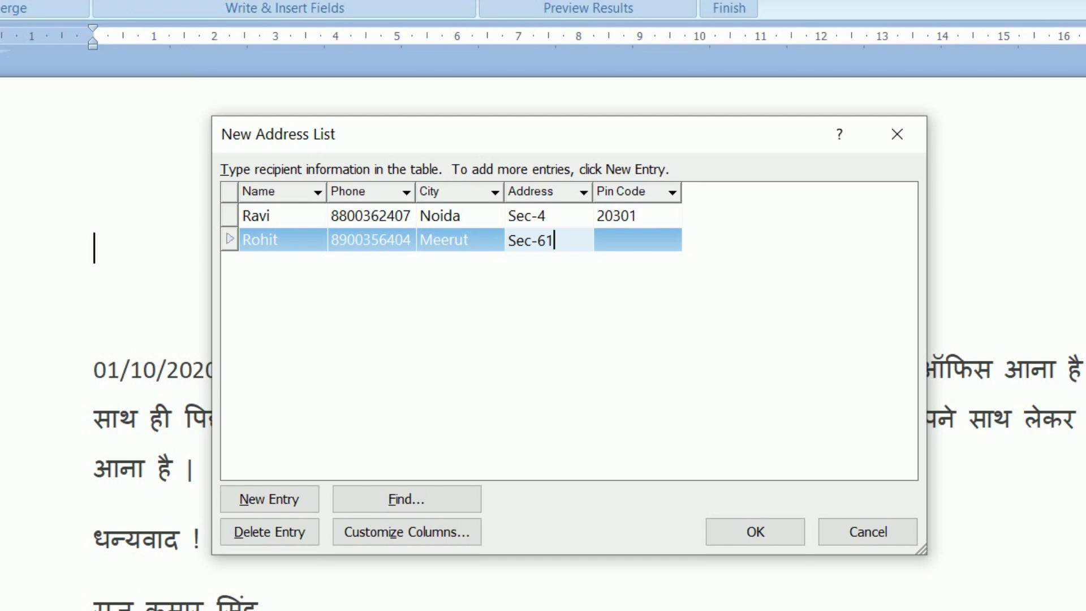
{"action": "key", "text": "Tab"}
{"action": "type", "text": "2030"}
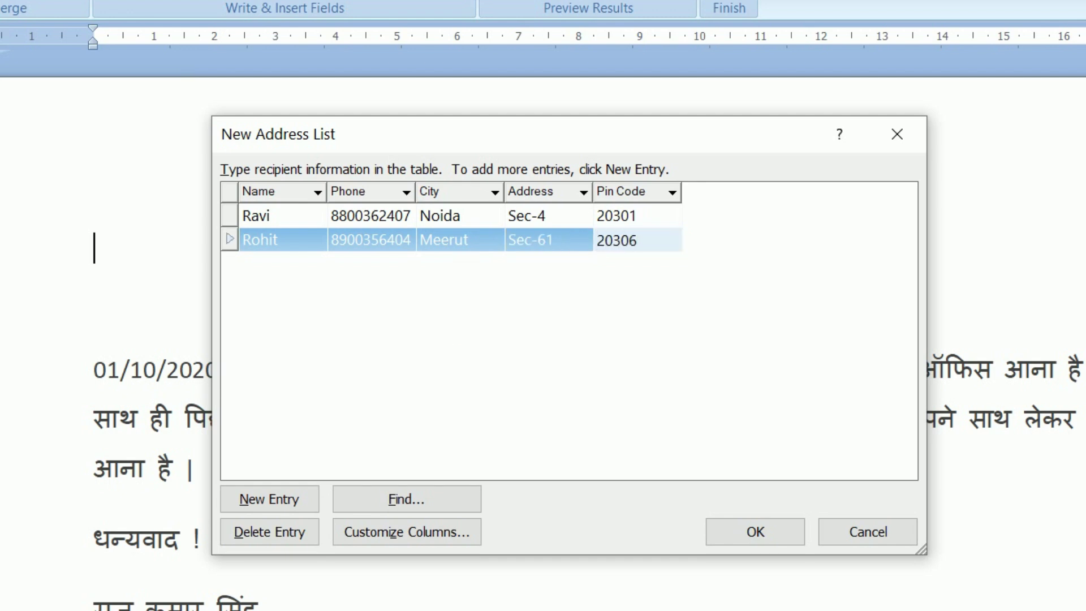
Step: Add a third recipient entry with its name and phone, then add another empty row
{"action": "left_click", "coordinate": [286, 502]}
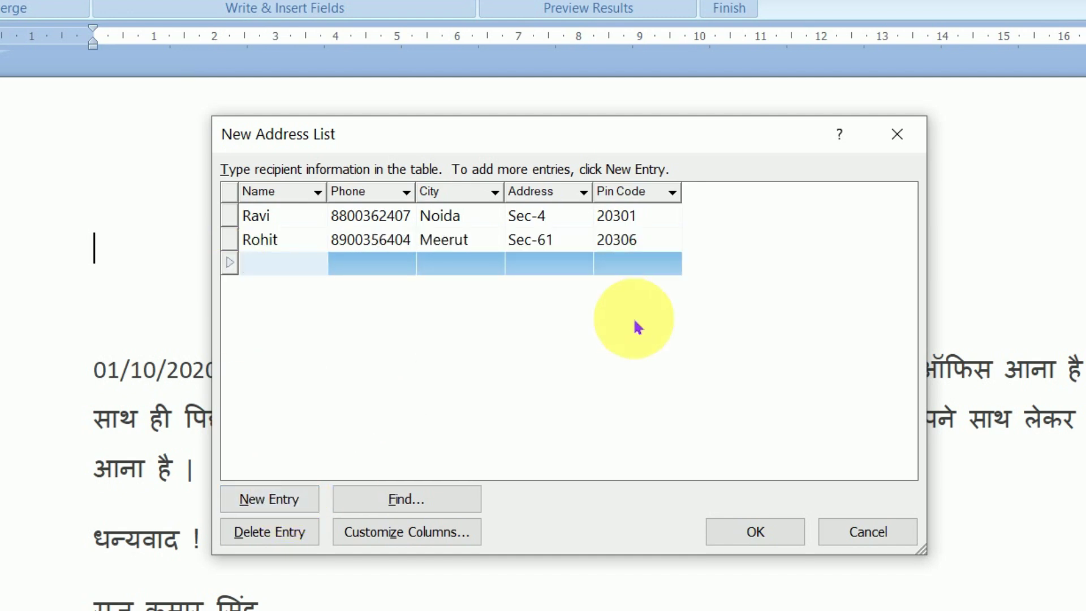
{"action": "type", "text": "A"}
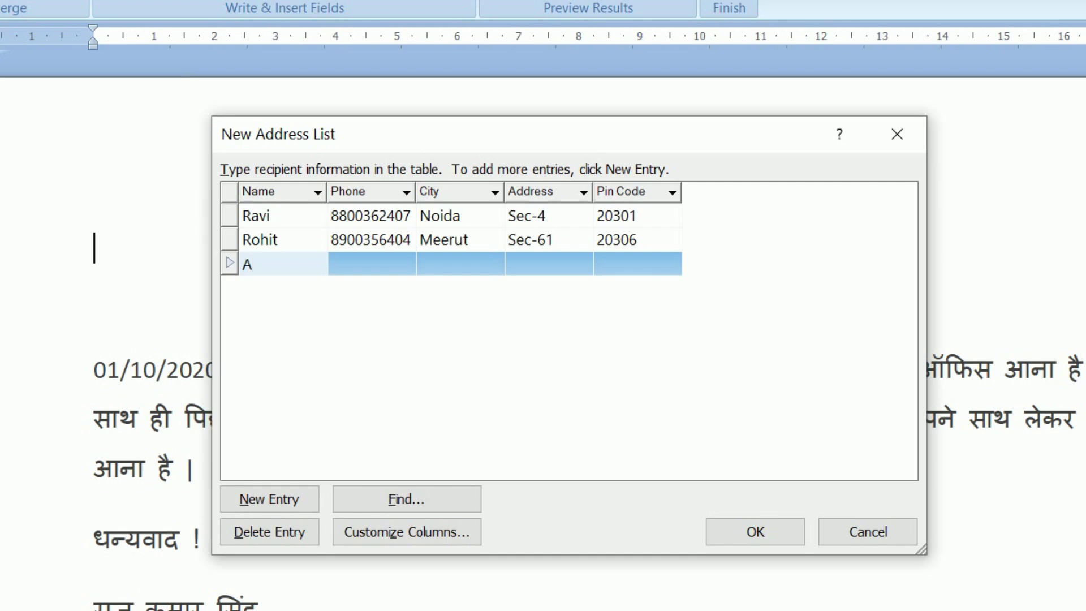
{"action": "type", "text": "akash"}
{"action": "key", "text": "Tab"}
{"action": "type", "text": "8"}
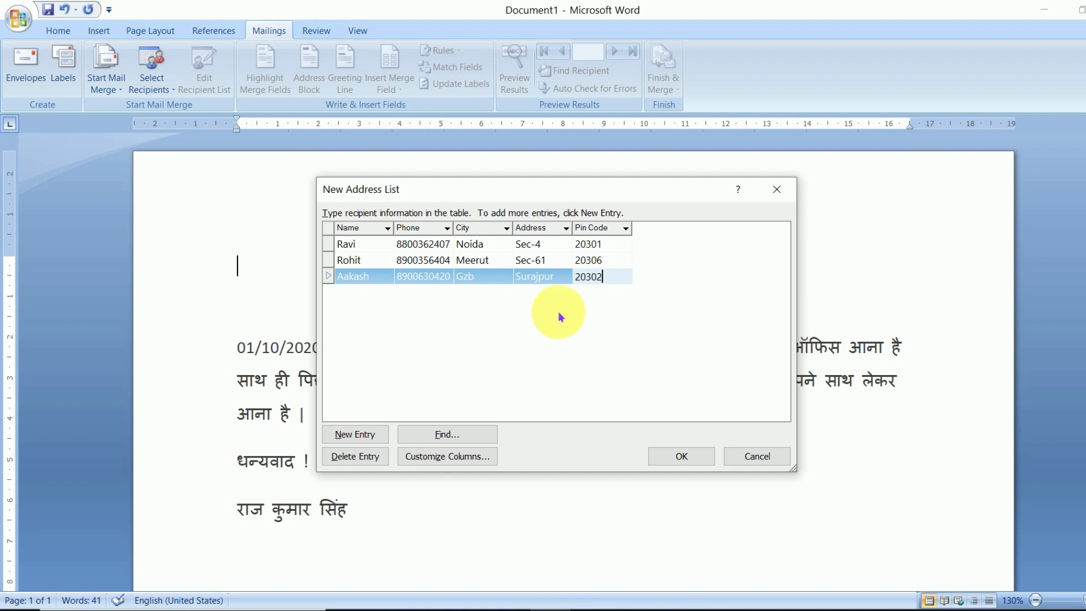
{"action": "left_click", "coordinate": [357, 434]}
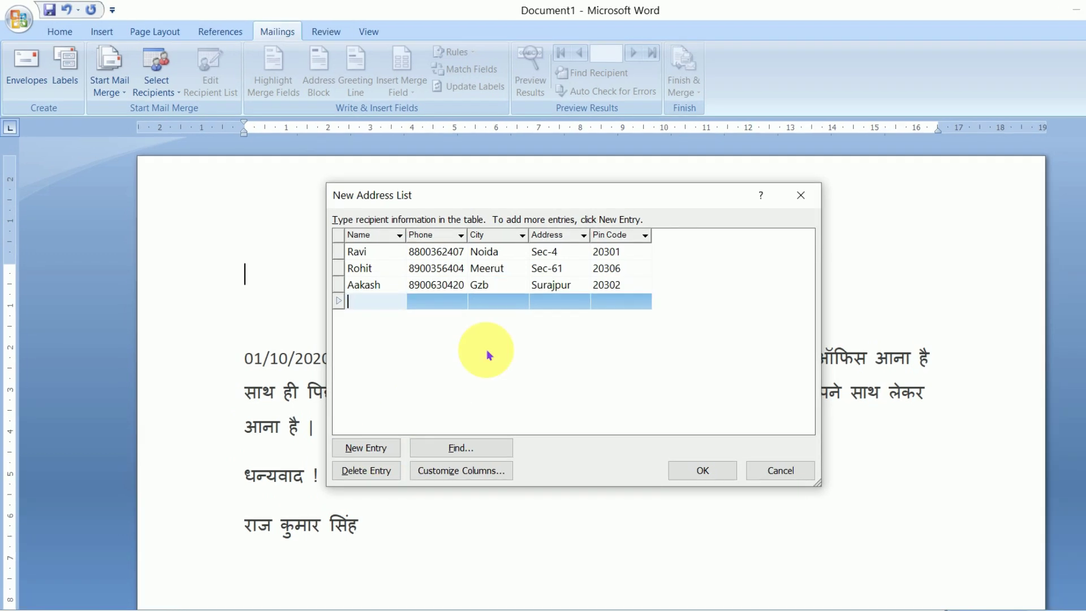
{"action": "type", "text": "Suraj"}
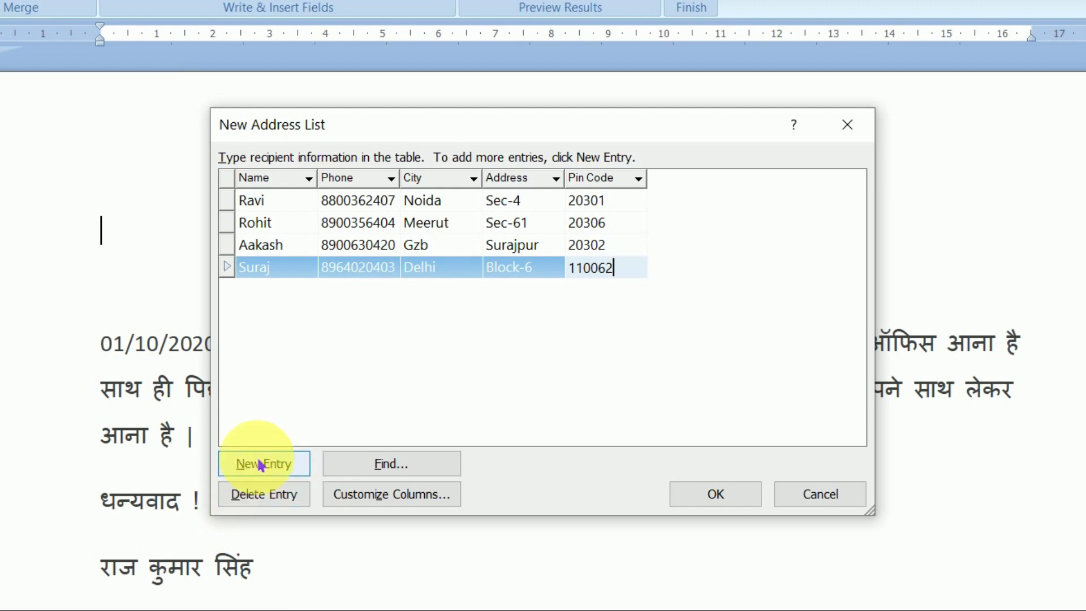
Step: Delete the empty fourth row from the New Address List, confirming with Yes
{"action": "left_click", "coordinate": [285, 267]}
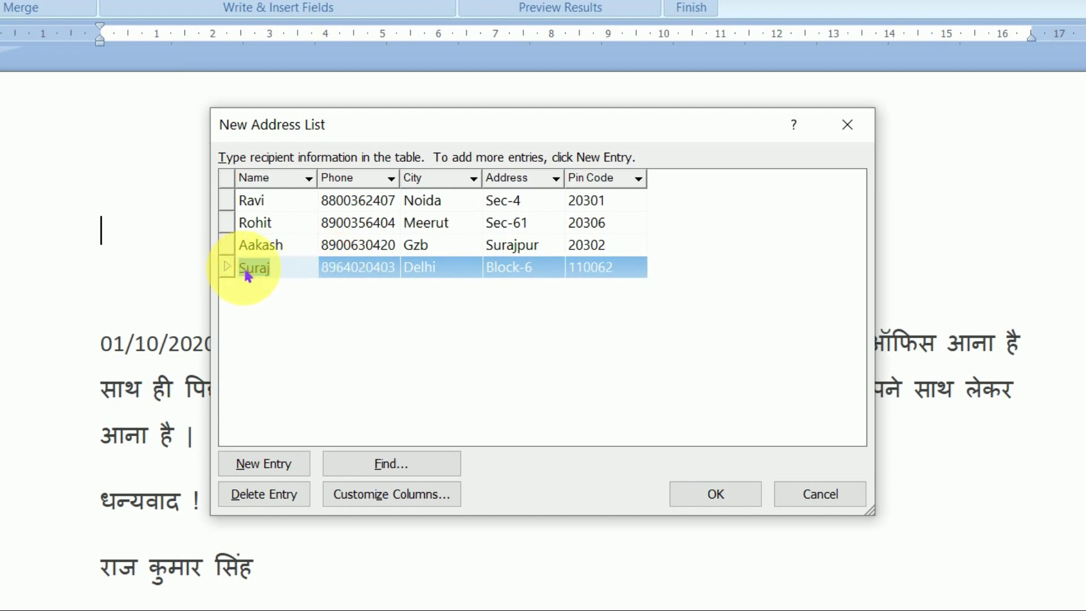
{"action": "left_click", "coordinate": [263, 494]}
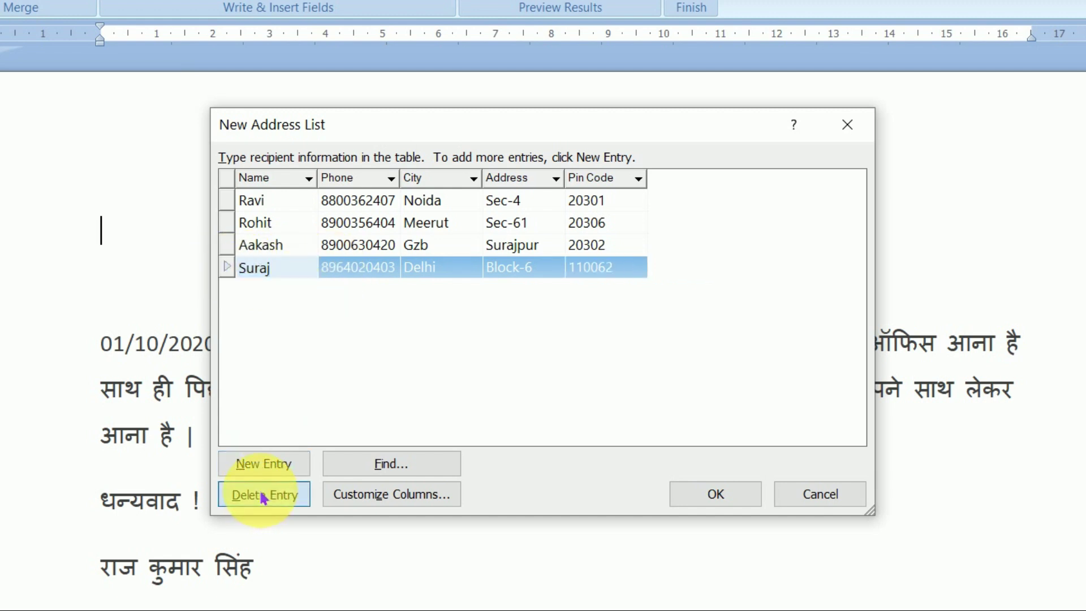
{"action": "left_click", "coordinate": [526, 351]}
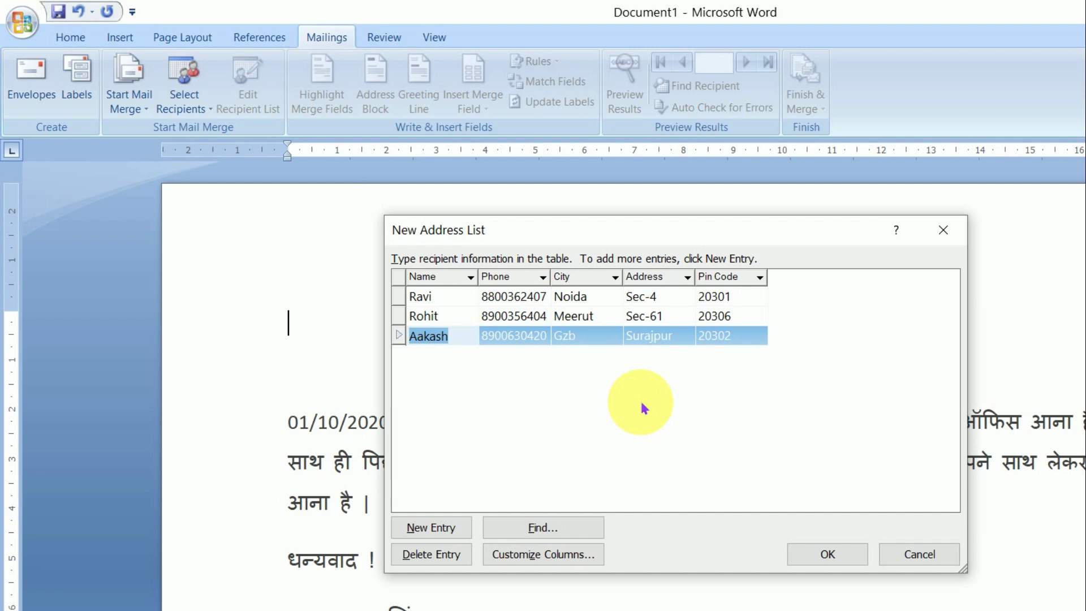
Step: Save the three-recipient list as 'Address list1' in the Documents folder
{"action": "left_click", "coordinate": [829, 554]}
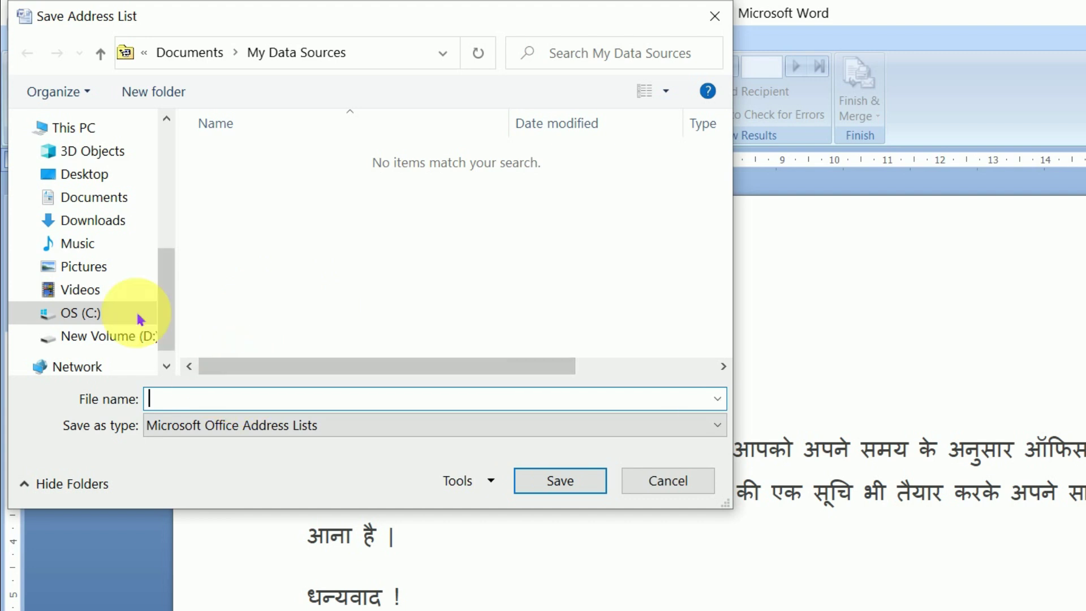
{"action": "left_click", "coordinate": [88, 198]}
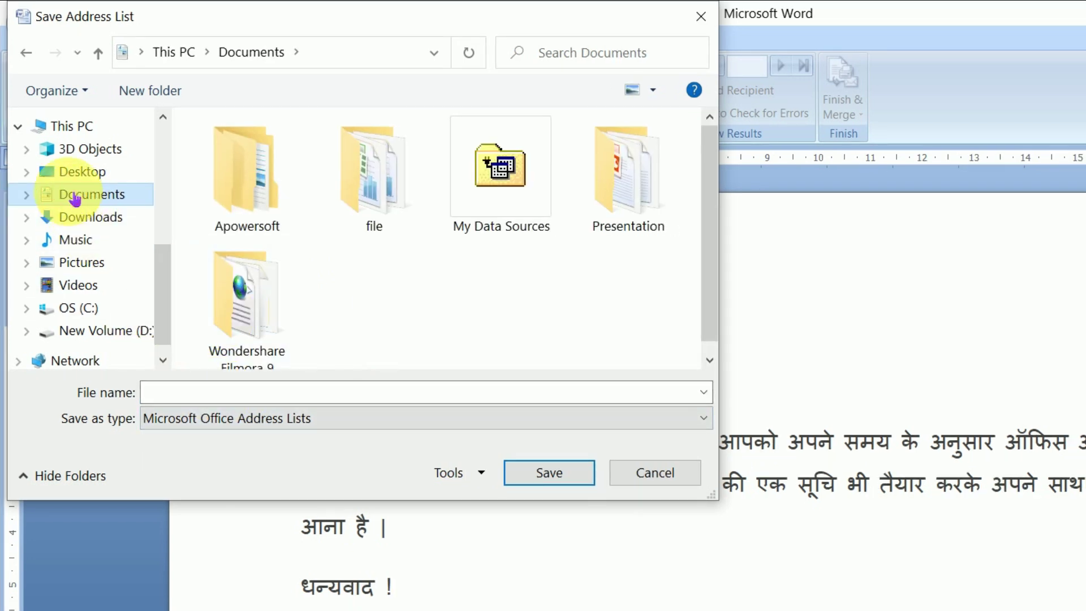
{"action": "left_click", "coordinate": [194, 393]}
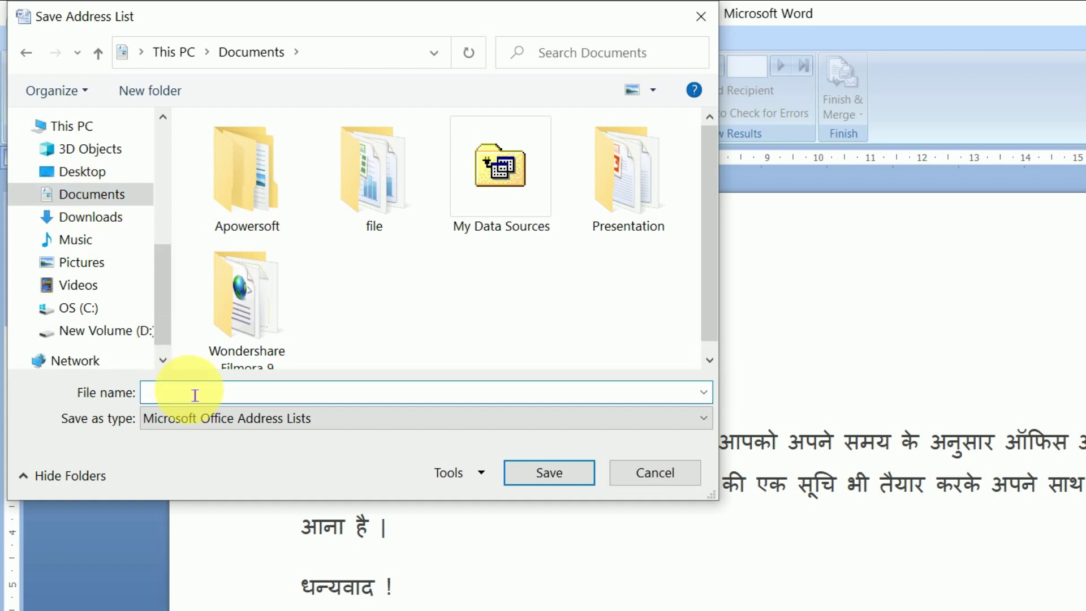
{"action": "type", "text": "A"}
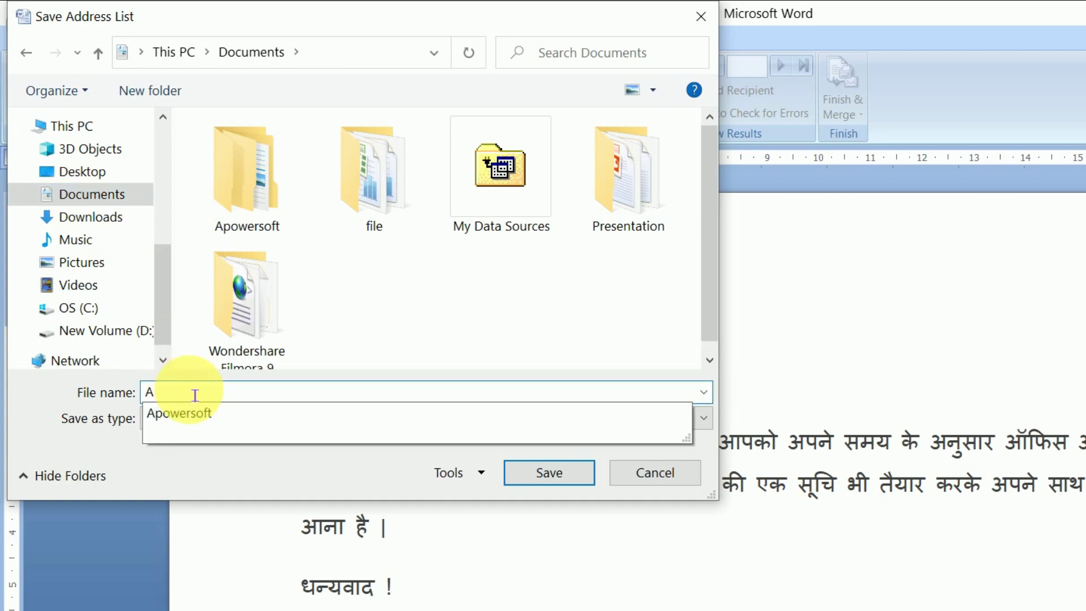
{"action": "type", "text": "ddress list"}
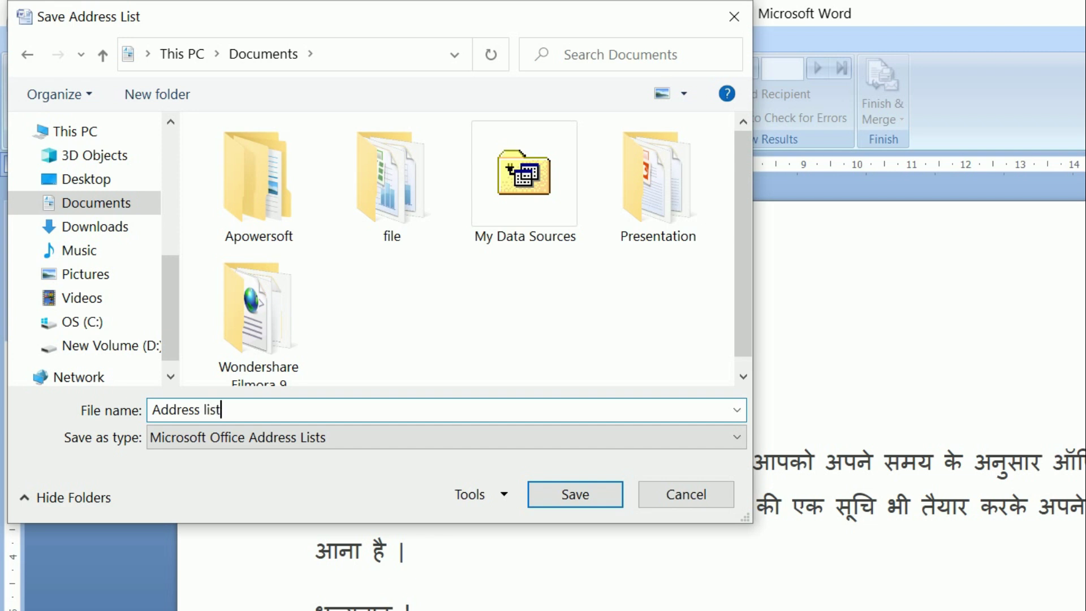
{"action": "type", "text": "1"}
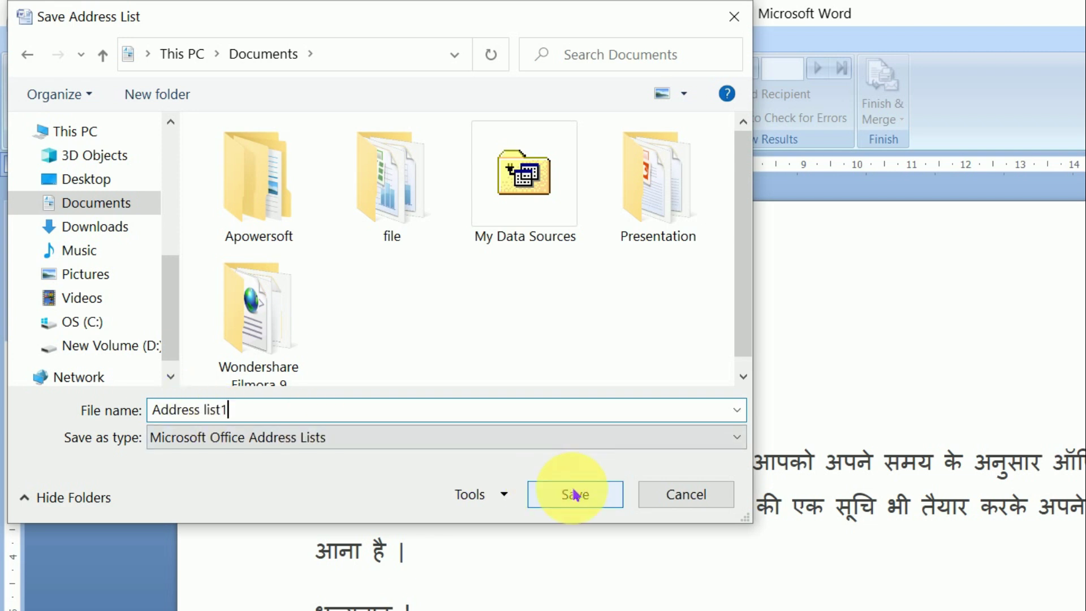
{"action": "left_click", "coordinate": [570, 491]}
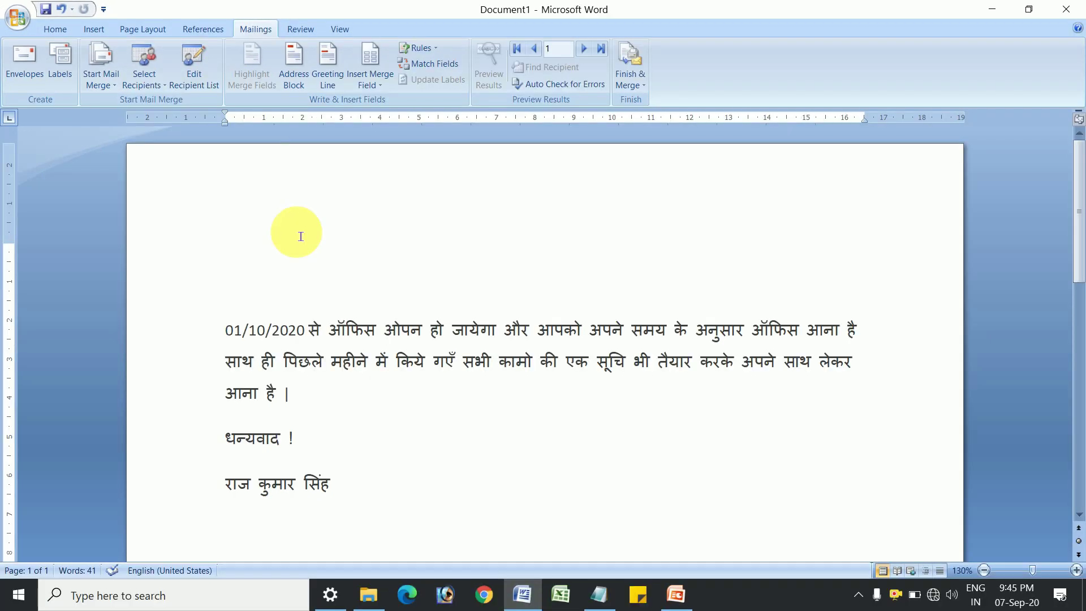
Step: Open Edit Recipient List and pick the Address list1.mdb data source for editing
{"action": "left_click", "coordinate": [204, 79]}
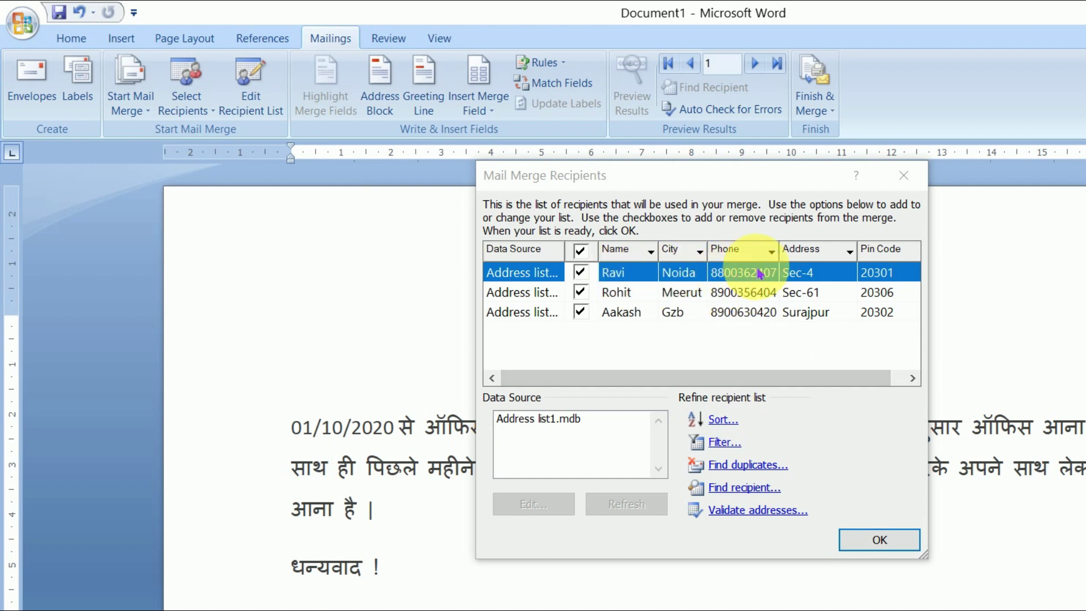
{"action": "left_click", "coordinate": [760, 274]}
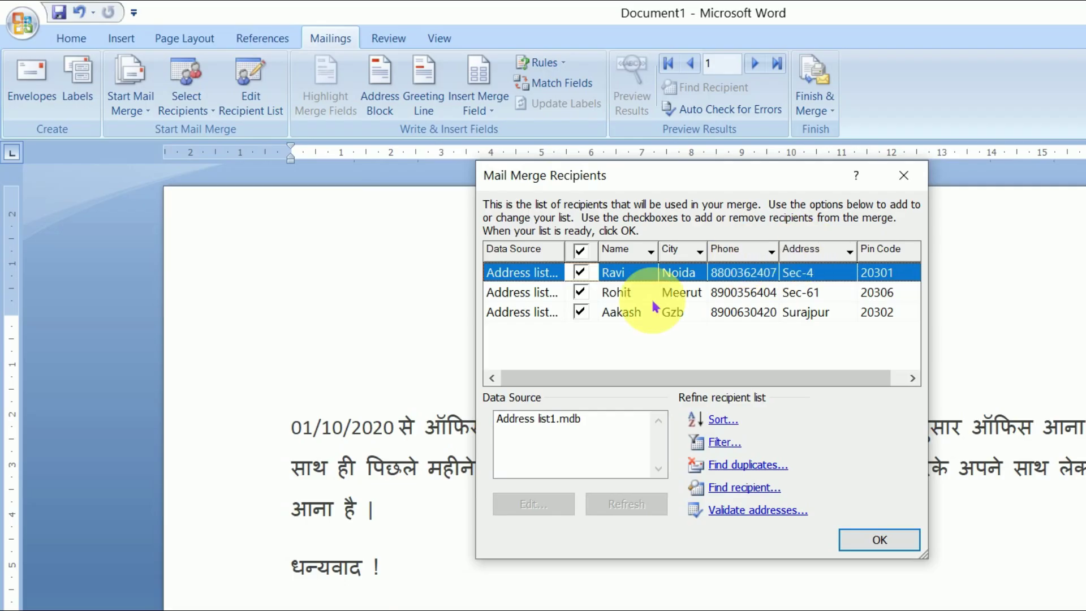
{"action": "left_click", "coordinate": [542, 419]}
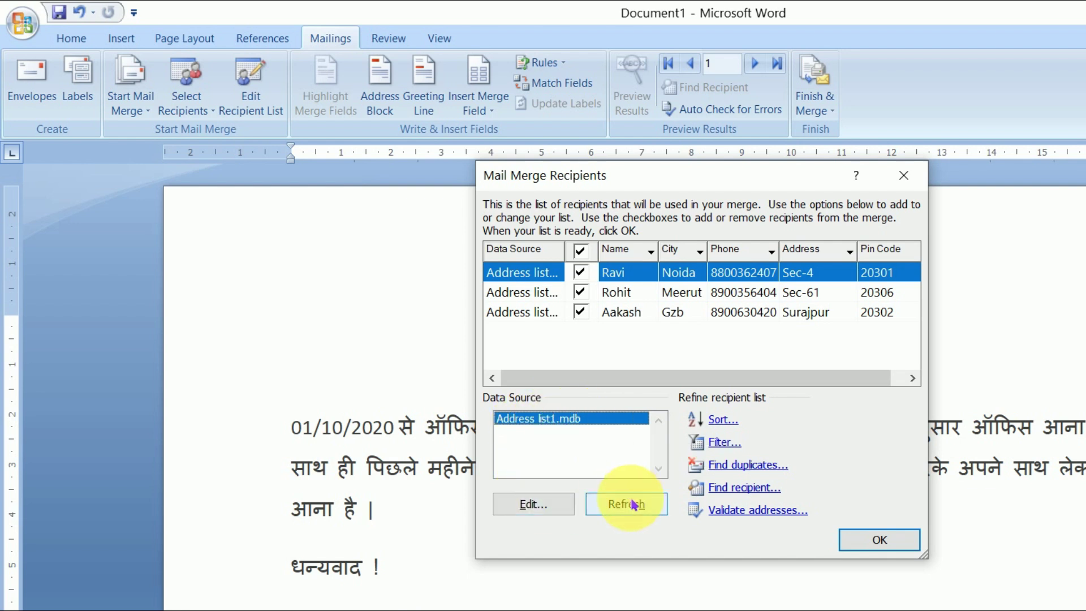
{"action": "left_click", "coordinate": [546, 505]}
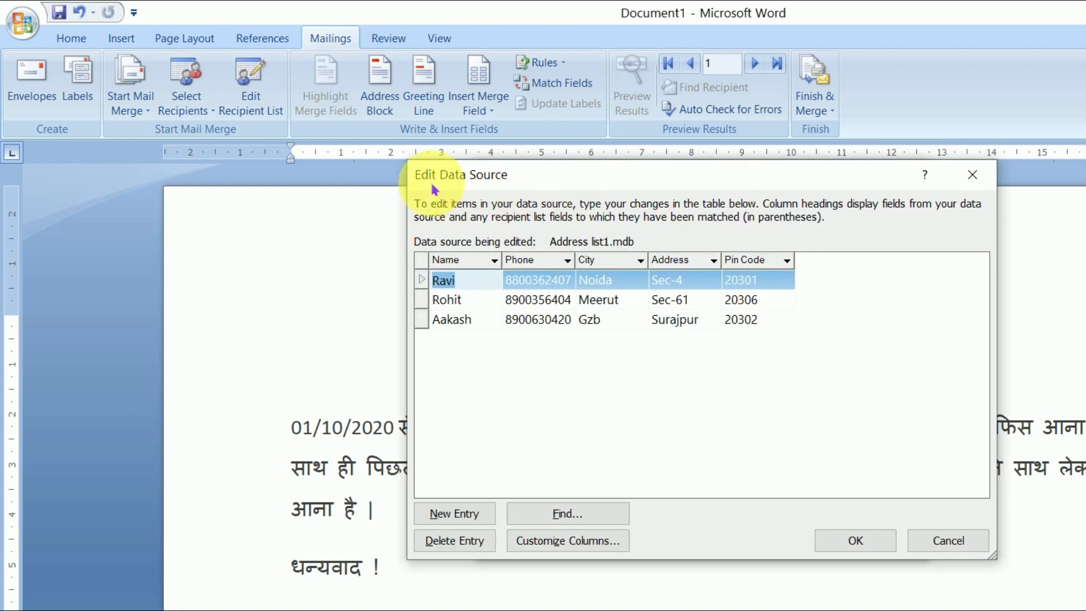
Step: Remove the last digit of the first recipient's phone number and save it to Address list1.mdb
{"action": "left_click_drag", "start_coordinate": [594, 187], "coordinate": [672, 195]}
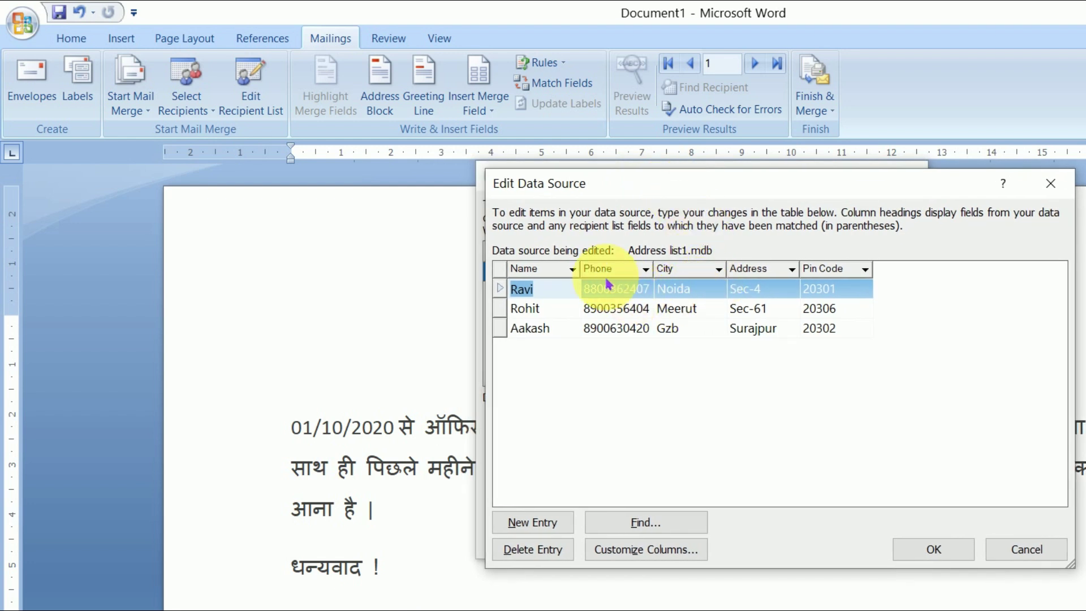
{"action": "left_click", "coordinate": [628, 294]}
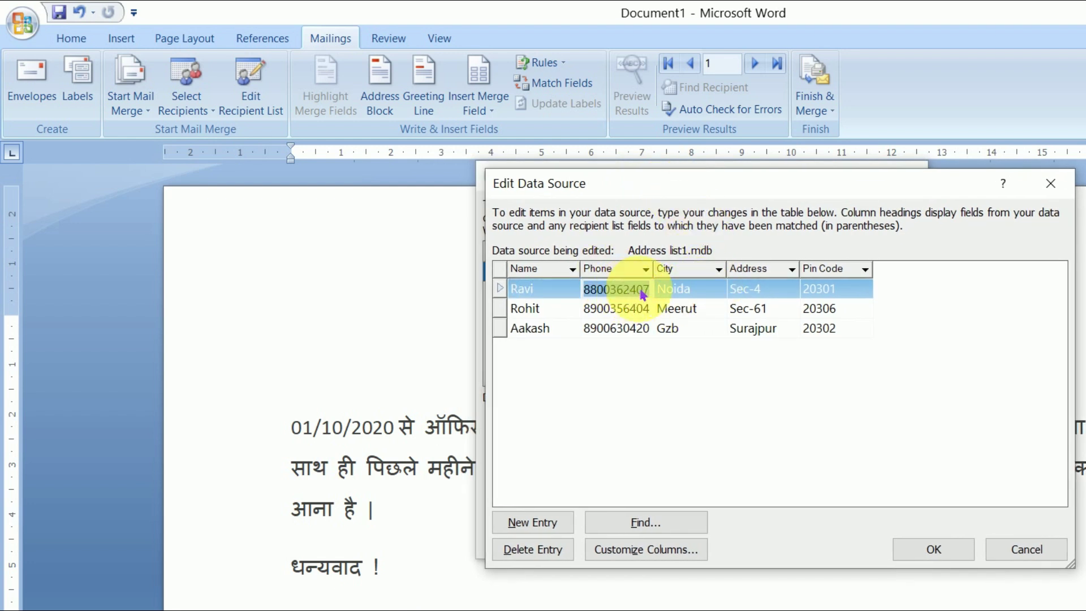
{"action": "left_click", "coordinate": [644, 289]}
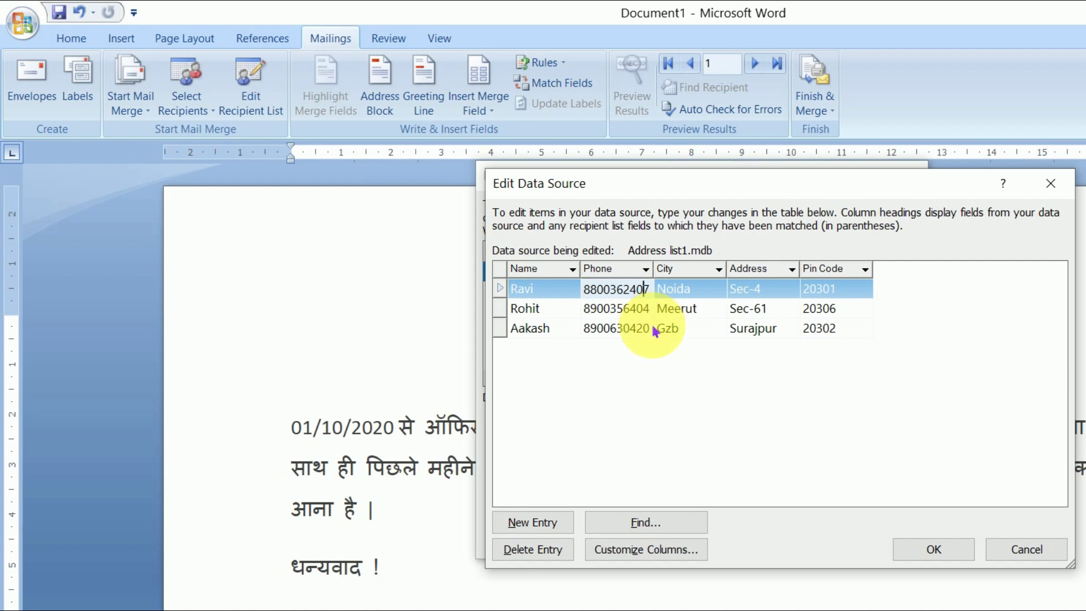
{"action": "key", "text": "Delete"}
{"action": "type", "text": "8"}
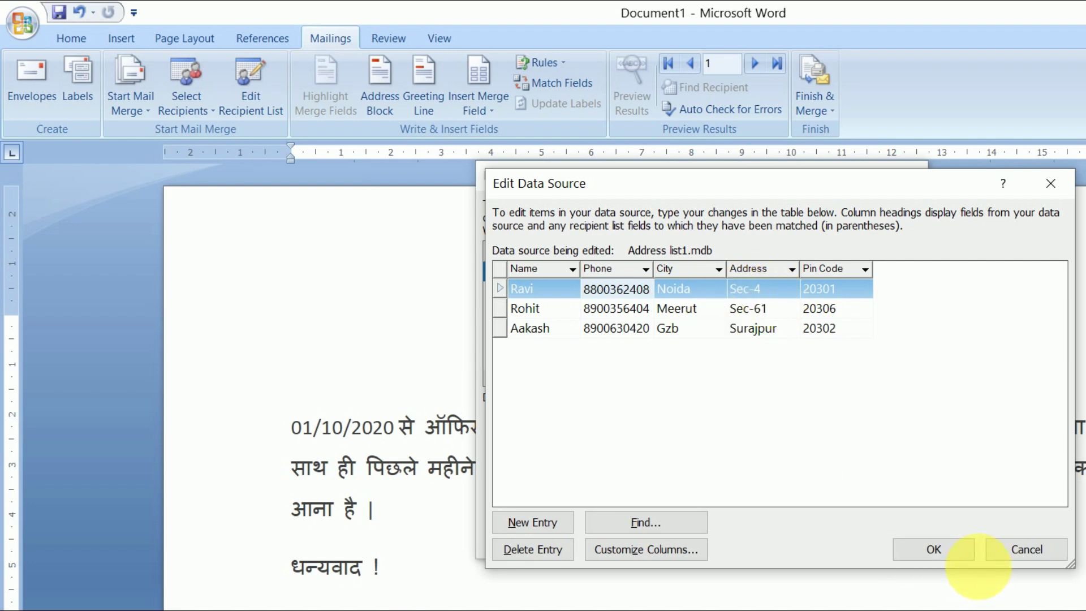
{"action": "left_click", "coordinate": [936, 548]}
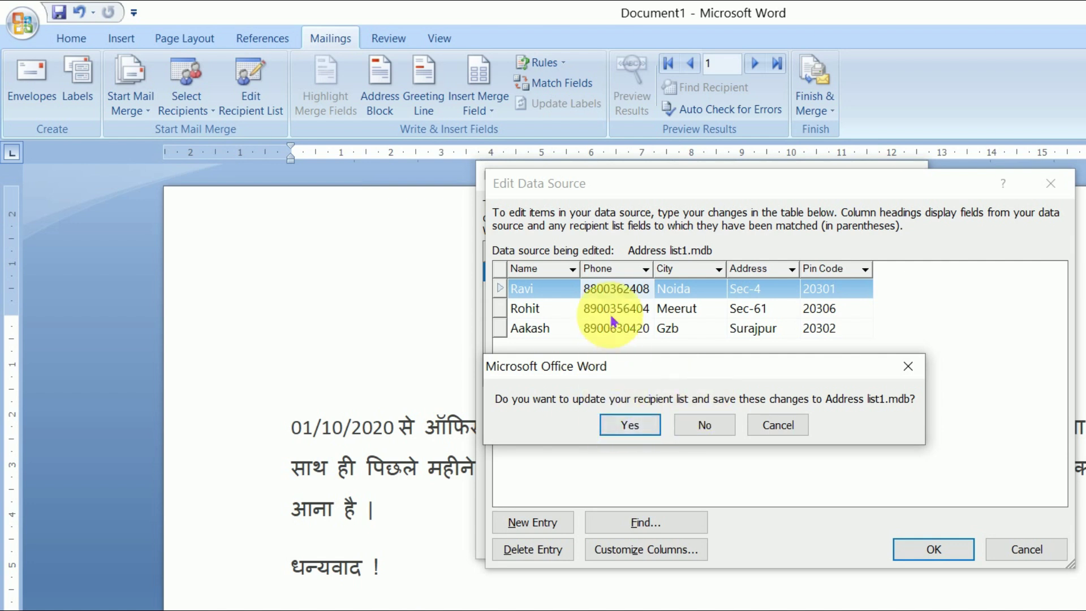
{"action": "left_click", "coordinate": [640, 427]}
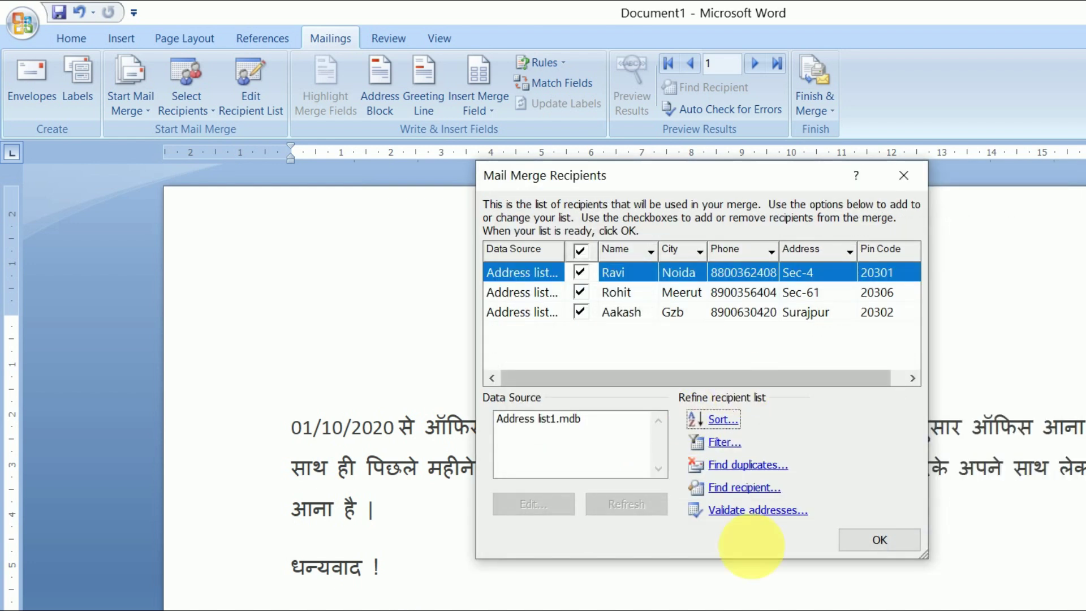
{"action": "left_click", "coordinate": [879, 539]}
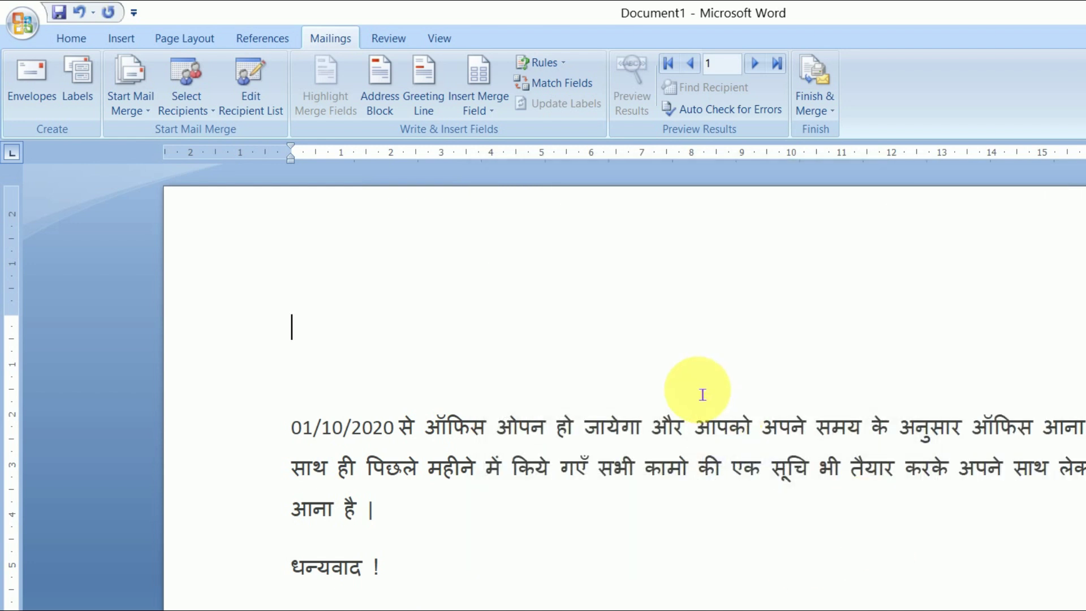
Step: Insert the «Name» and «Phone» merge fields on separate lines at the top of the letter
{"action": "left_click", "coordinate": [544, 354]}
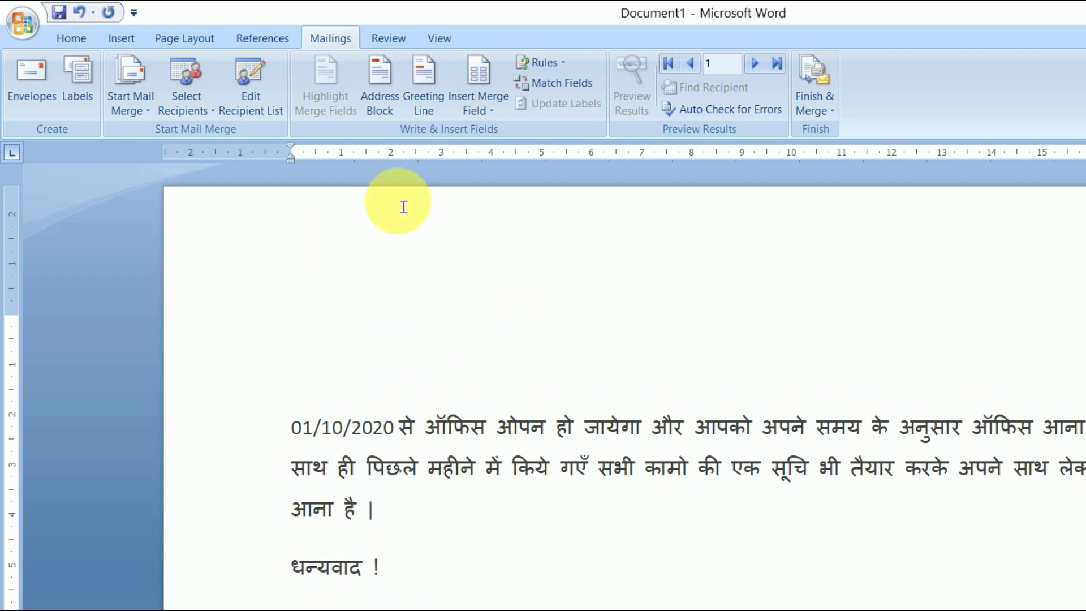
{"action": "left_click", "coordinate": [486, 111]}
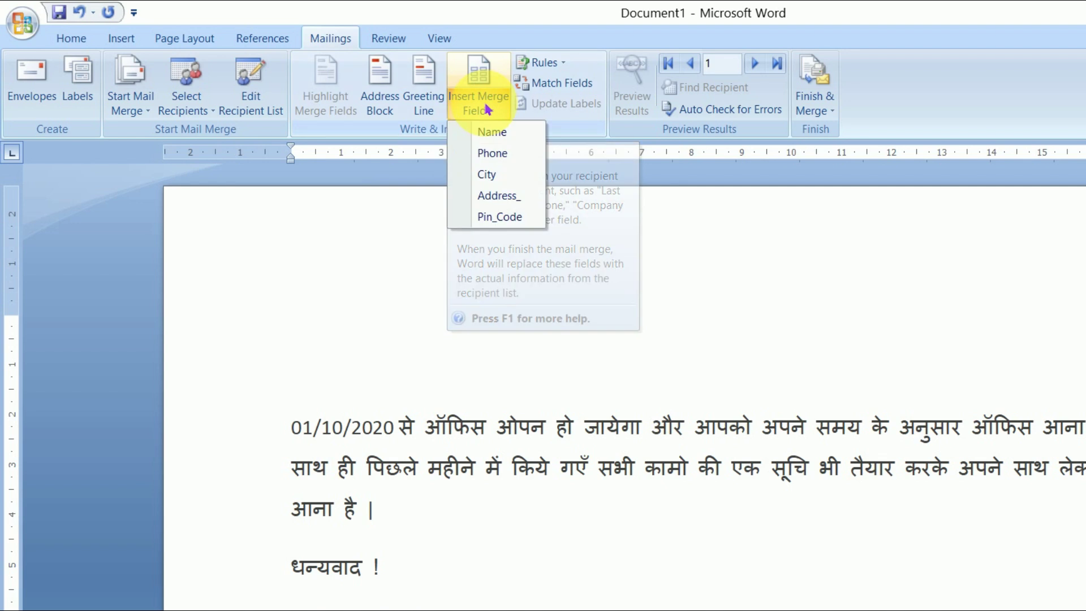
{"action": "left_click", "coordinate": [500, 137]}
{"action": "key", "text": "Return"}
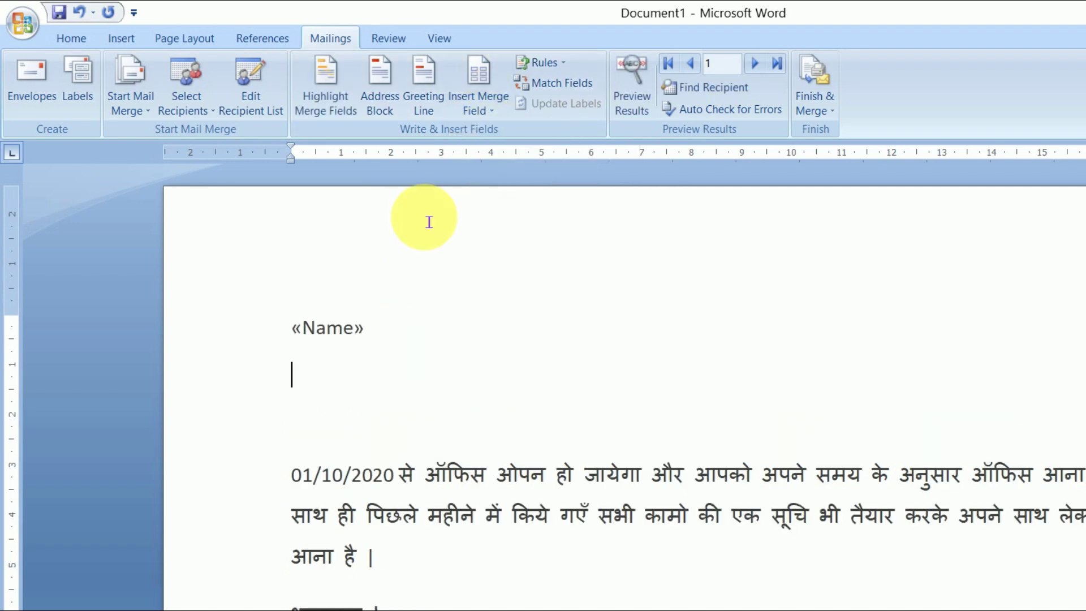
{"action": "left_click", "coordinate": [479, 105]}
{"action": "left_click", "coordinate": [505, 159]}
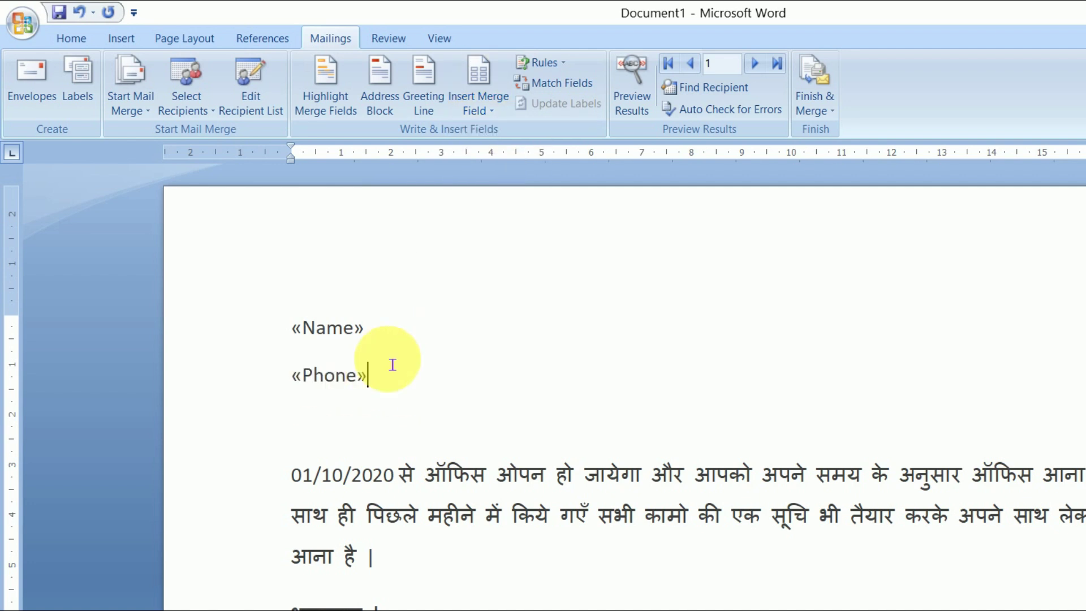
{"action": "left_click", "coordinate": [395, 374]}
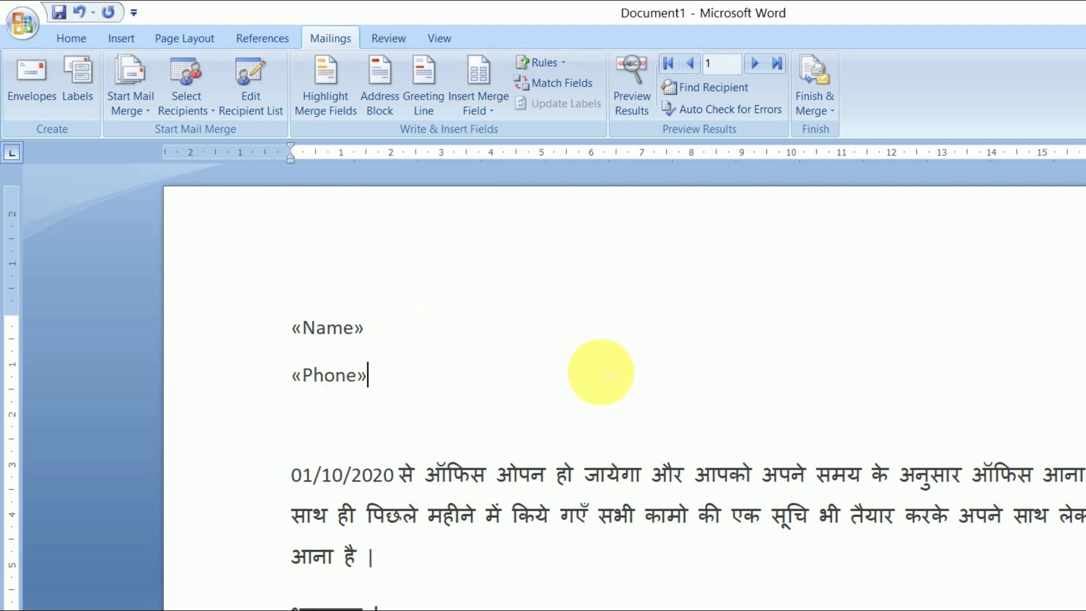
{"action": "key", "text": "Return"}
Step: Add «City», «Address_» and «Pin_Code» fields on their own lines, then begin typing 'To'
{"action": "left_click", "coordinate": [478, 105]}
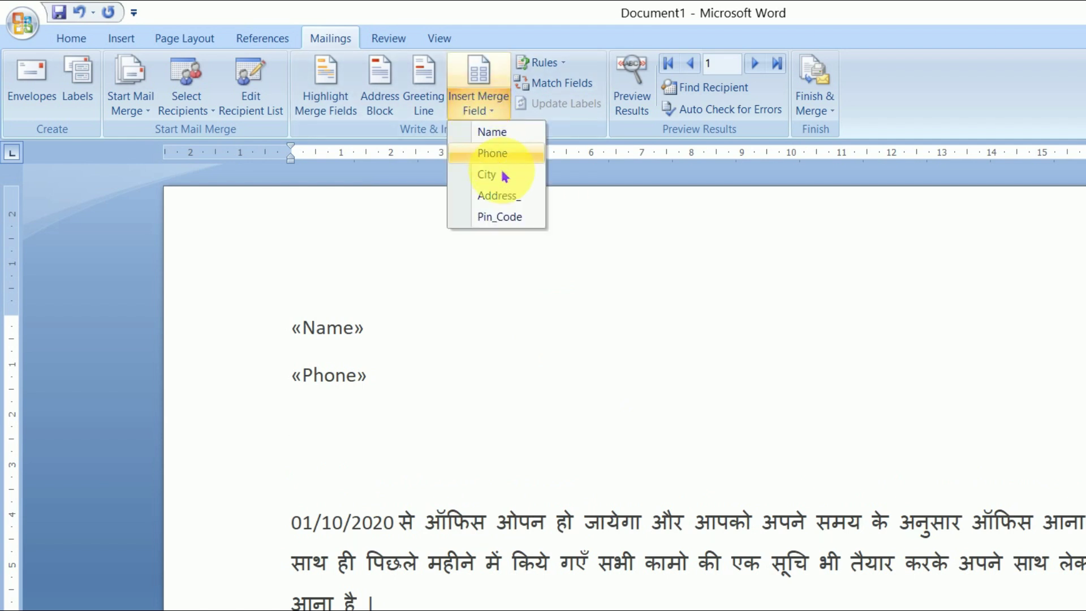
{"action": "left_click", "coordinate": [486, 174]}
{"action": "key", "text": "Return"}
{"action": "left_click", "coordinate": [468, 108]}
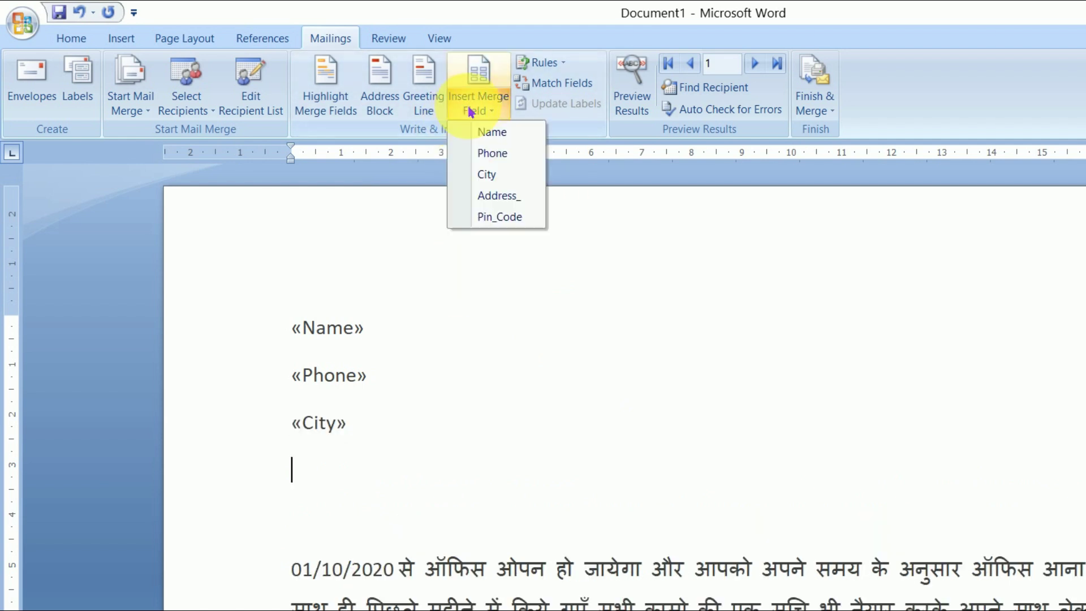
{"action": "left_click", "coordinate": [497, 195]}
{"action": "key", "text": "Return"}
{"action": "left_click", "coordinate": [480, 109]}
{"action": "left_click", "coordinate": [509, 215]}
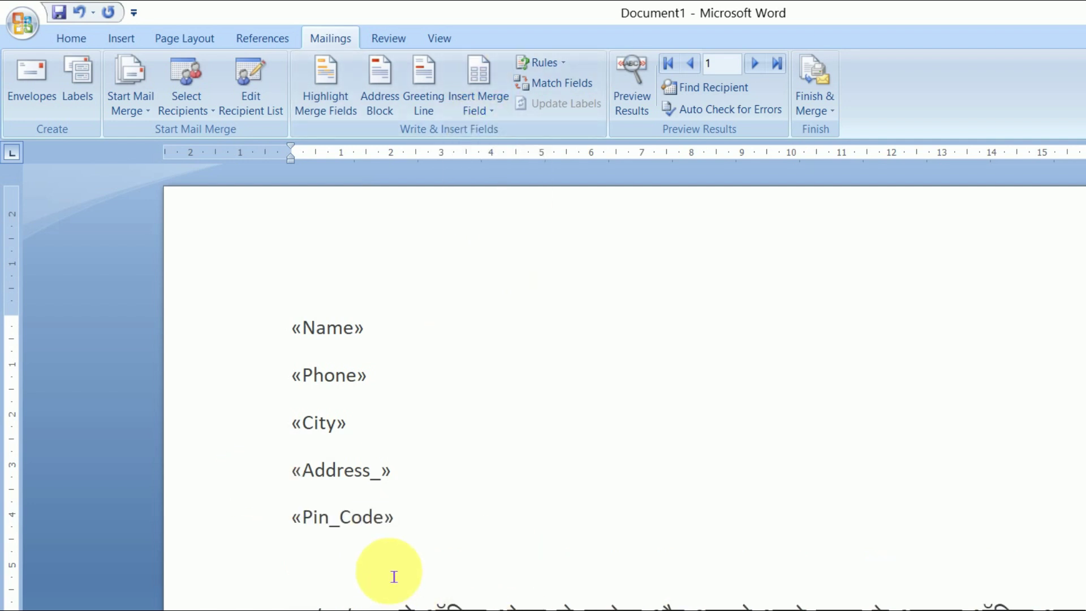
{"action": "type", "text": "To"}
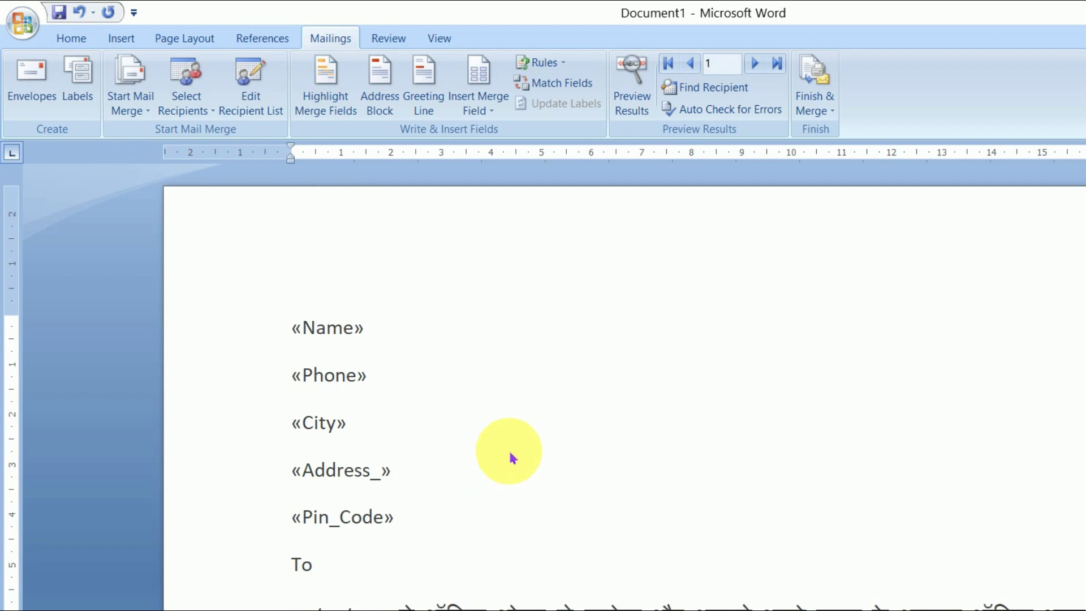
Step: Turn on Preview Results so the letter shows real recipient data
{"action": "left_click", "coordinate": [634, 91]}
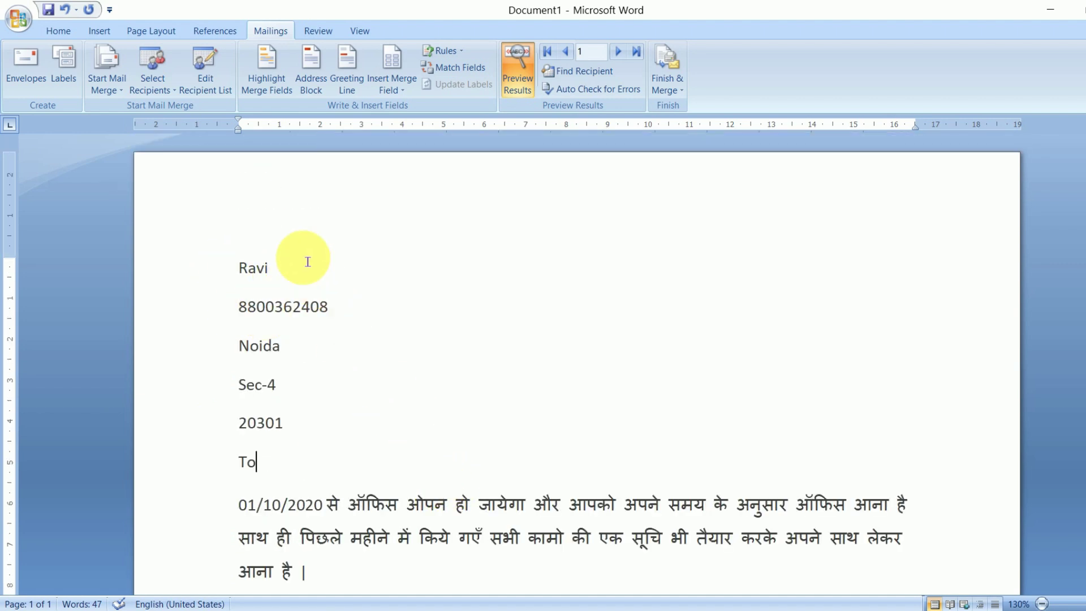
{"action": "scroll", "coordinate": [285, 437], "scroll_direction": "down", "scroll_amount": 3}
{"action": "scroll", "coordinate": [396, 381], "scroll_direction": "up", "scroll_amount": 2}
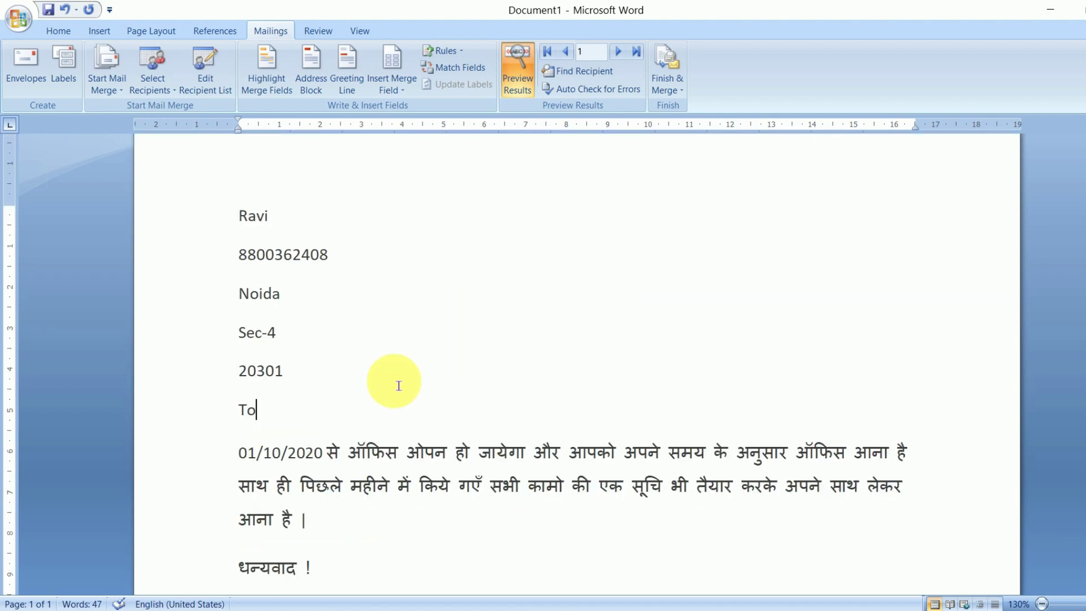
{"action": "scroll", "coordinate": [395, 381], "scroll_direction": "down", "scroll_amount": 4}
{"action": "scroll", "coordinate": [351, 384], "scroll_direction": "up", "scroll_amount": 3}
{"action": "scroll", "coordinate": [353, 408], "scroll_direction": "down", "scroll_amount": 2}
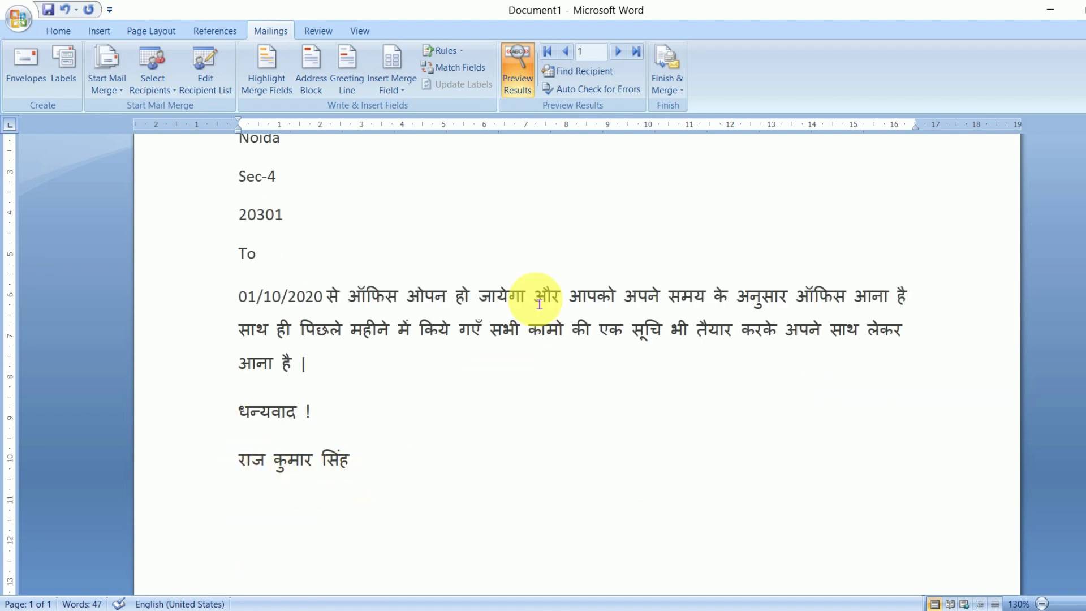
{"action": "scroll", "coordinate": [534, 291], "scroll_direction": "up", "scroll_amount": 4}
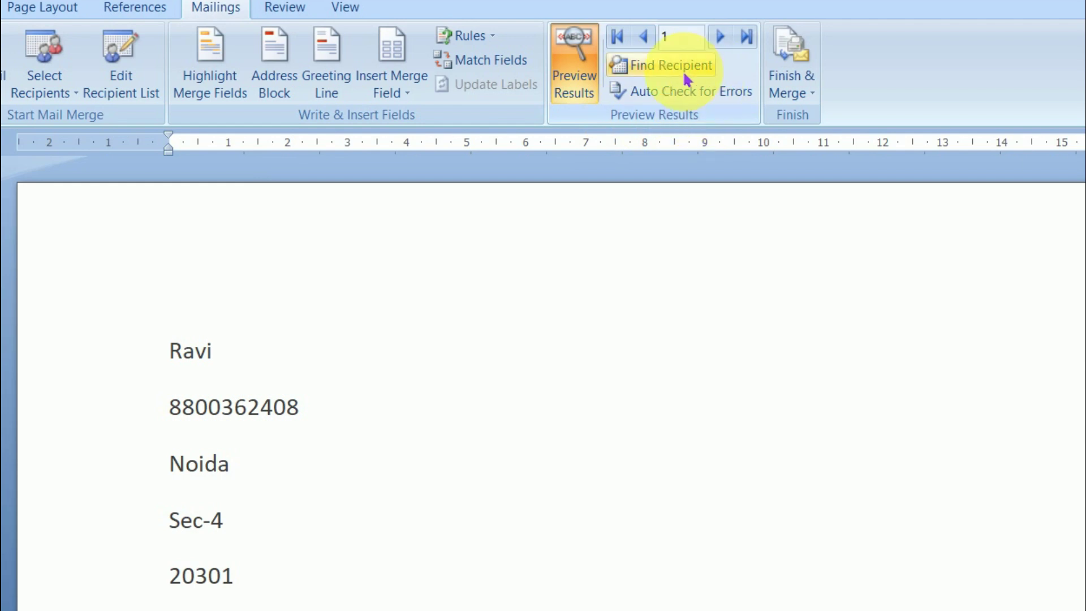
Step: Advance the preview to record 3 and select the five merged address lines
{"action": "left_click", "coordinate": [726, 37]}
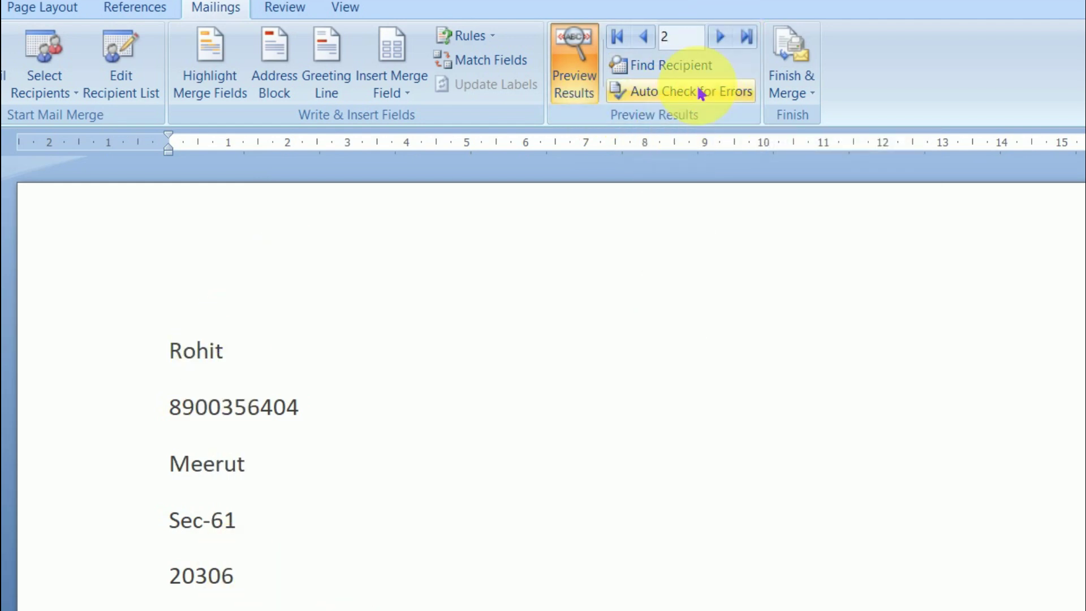
{"action": "left_click", "coordinate": [719, 37]}
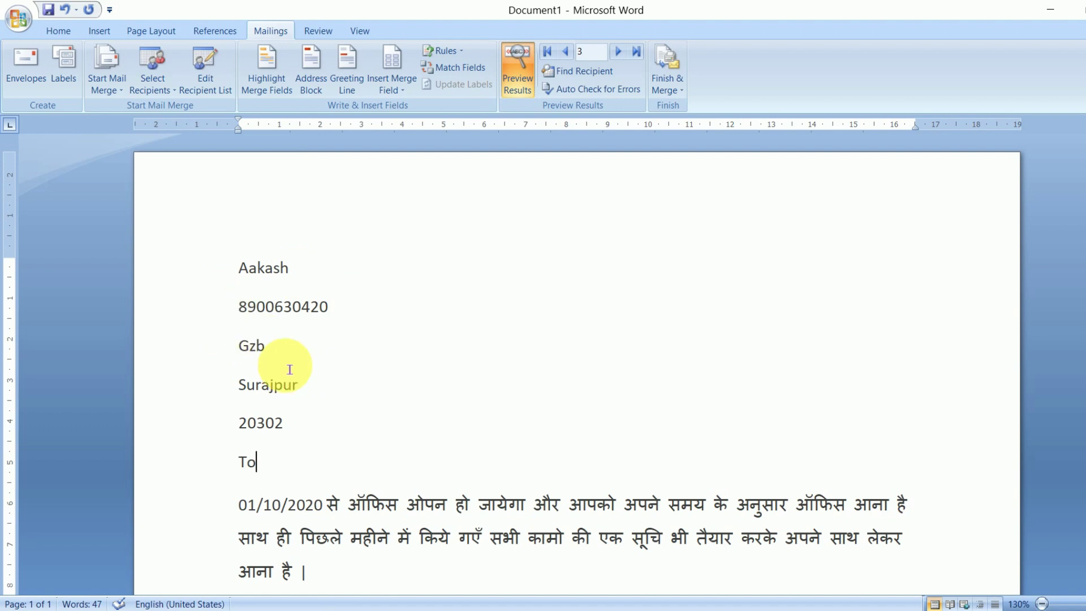
{"action": "left_click_drag", "start_coordinate": [240, 270], "coordinate": [315, 425]}
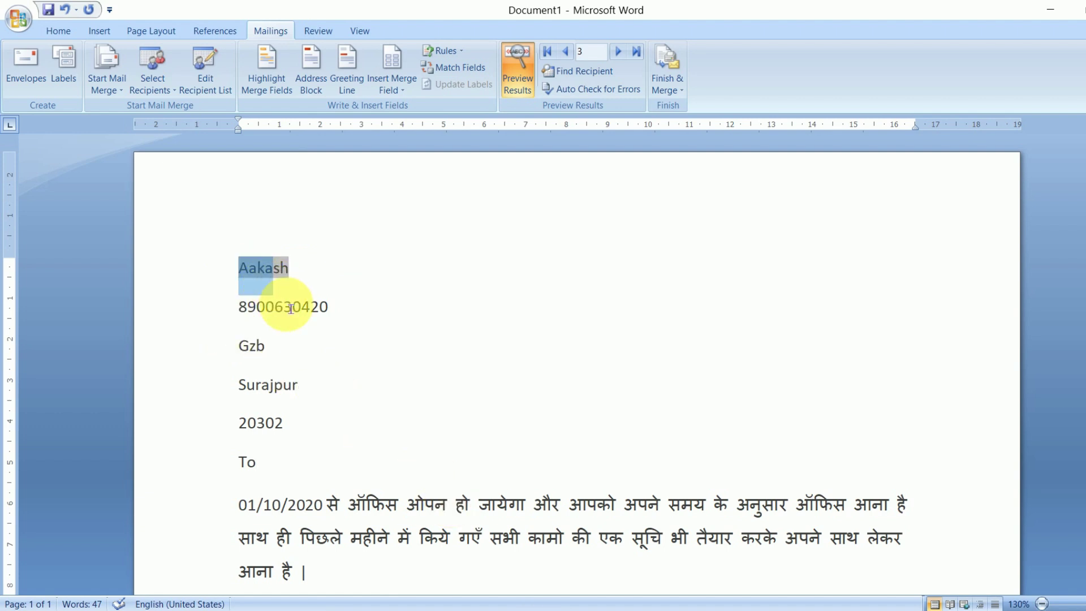
Step: Format the five selected address lines as bold with red font colour
{"action": "left_click", "coordinate": [58, 30]}
{"action": "left_click", "coordinate": [130, 81]}
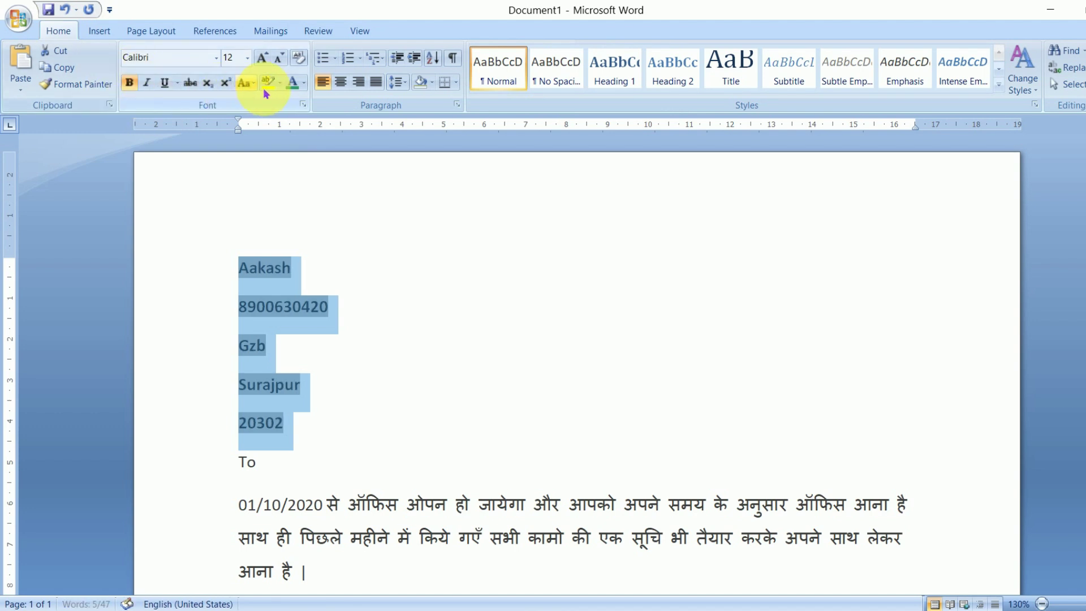
{"action": "left_click", "coordinate": [305, 86]}
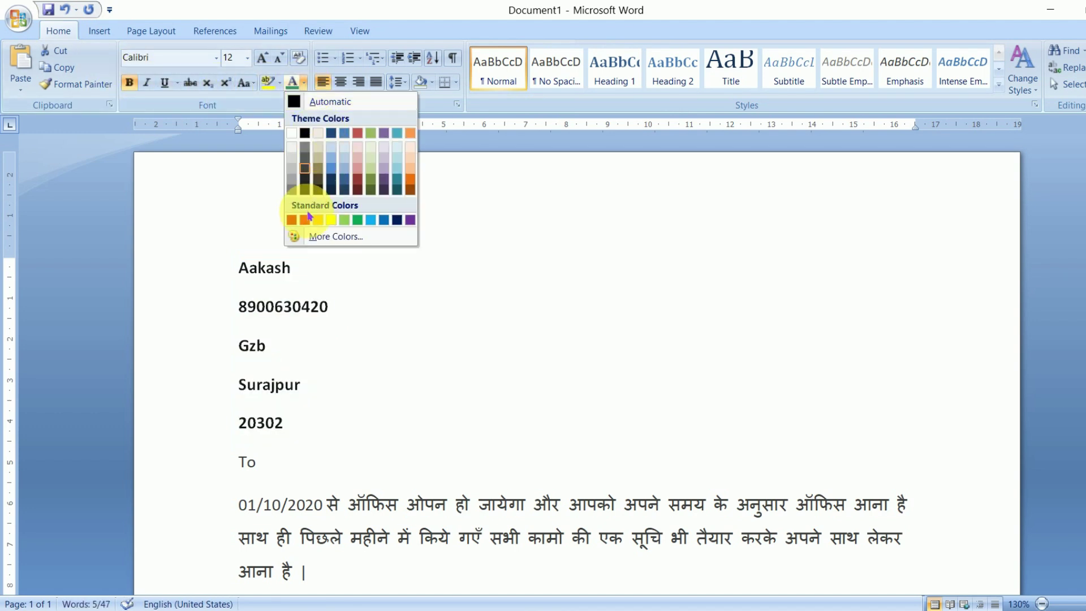
{"action": "left_click", "coordinate": [305, 220]}
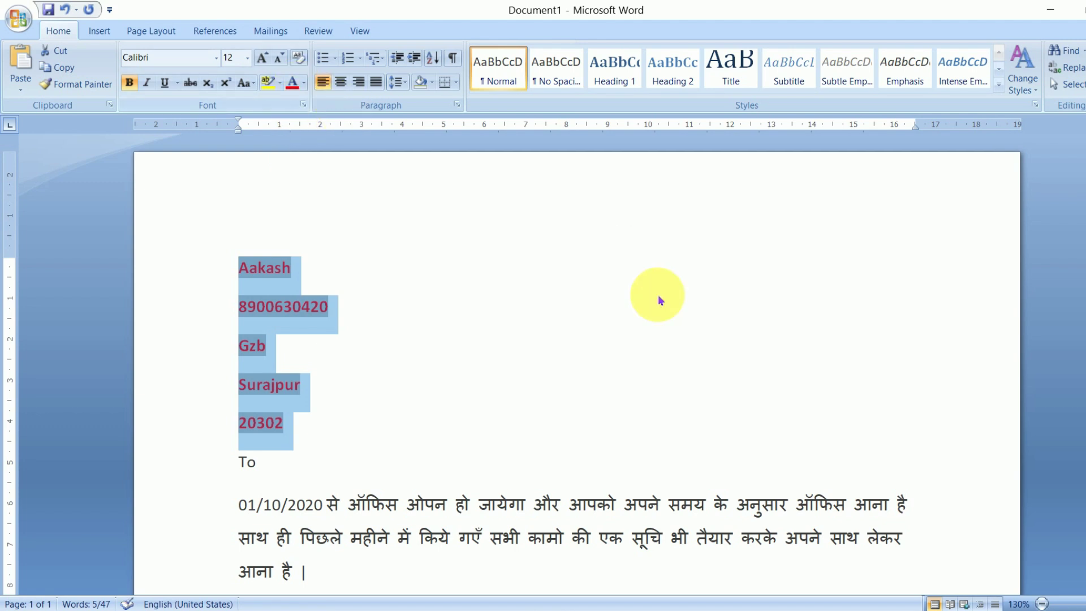
{"action": "left_click", "coordinate": [594, 274]}
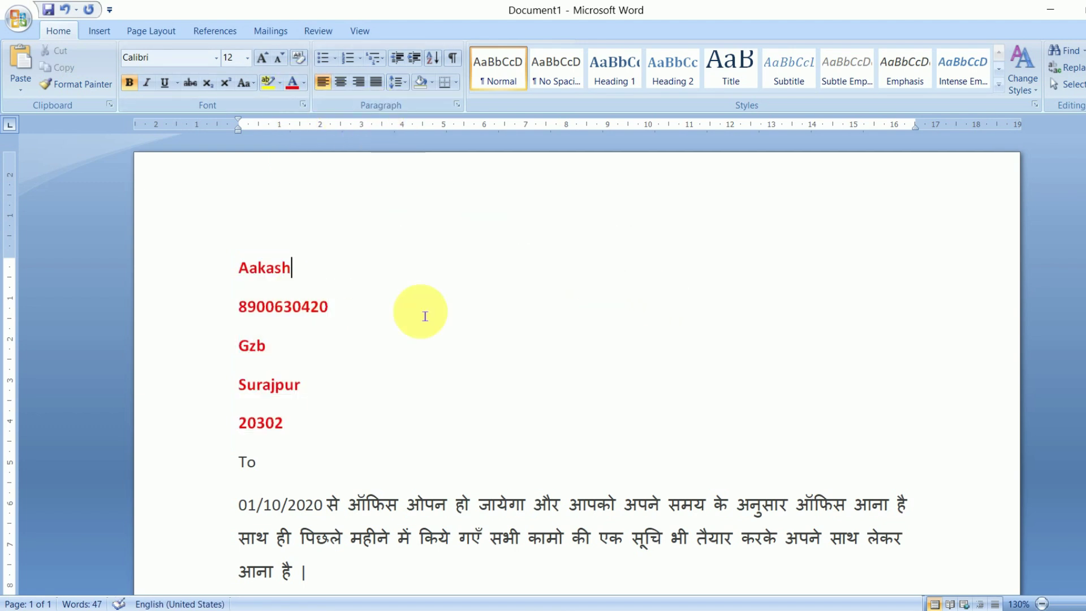
{"action": "left_click", "coordinate": [291, 33]}
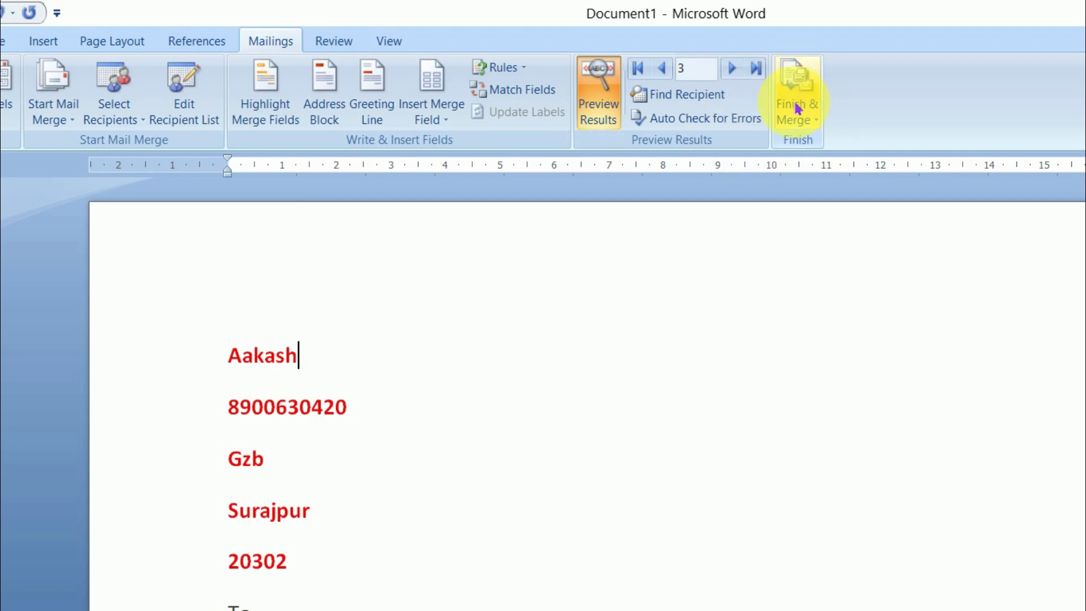
Step: Merge all records to individual documents, producing the three-page Letters1
{"action": "left_click", "coordinate": [804, 101]}
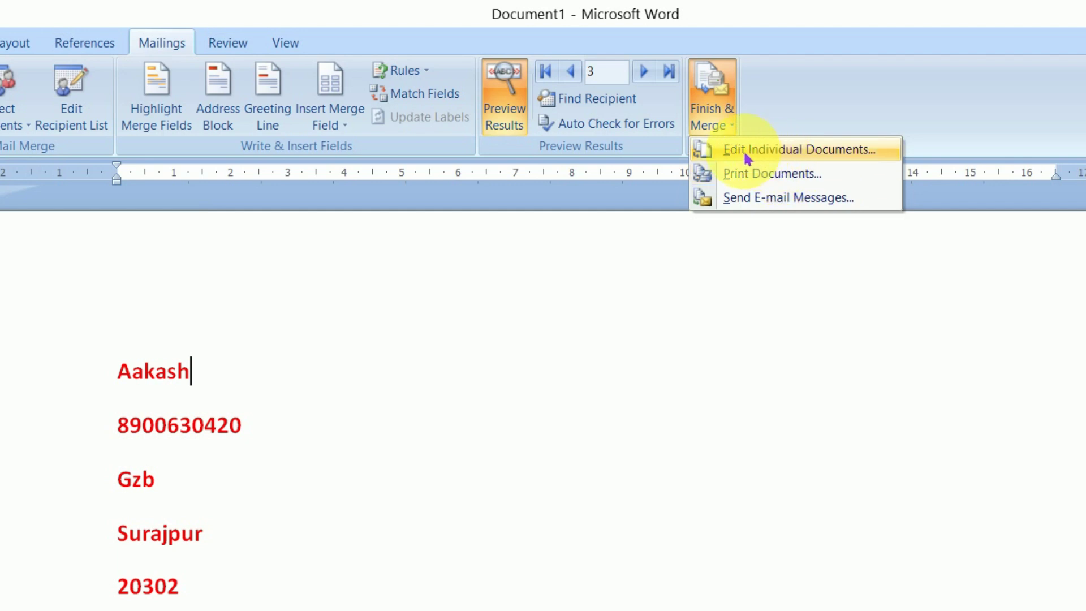
{"action": "left_click", "coordinate": [828, 150]}
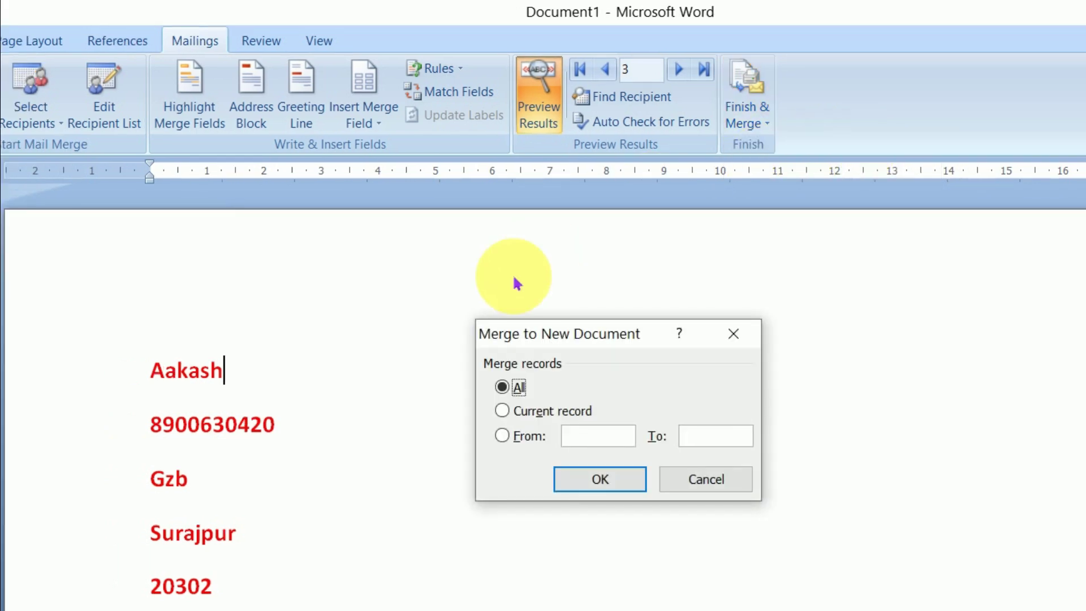
{"action": "left_click", "coordinate": [546, 392]}
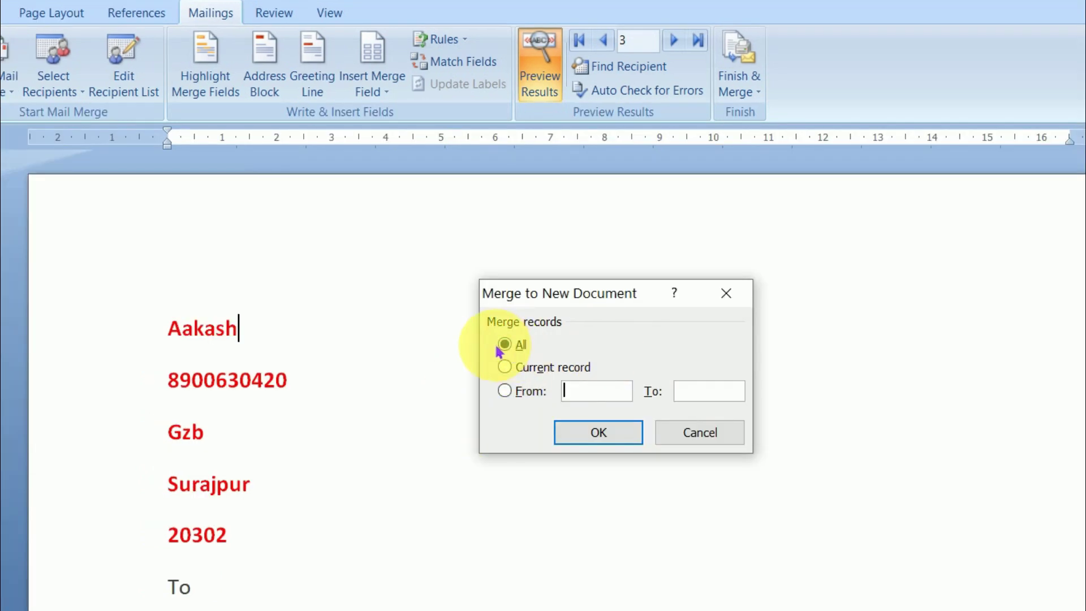
{"action": "left_click", "coordinate": [601, 429]}
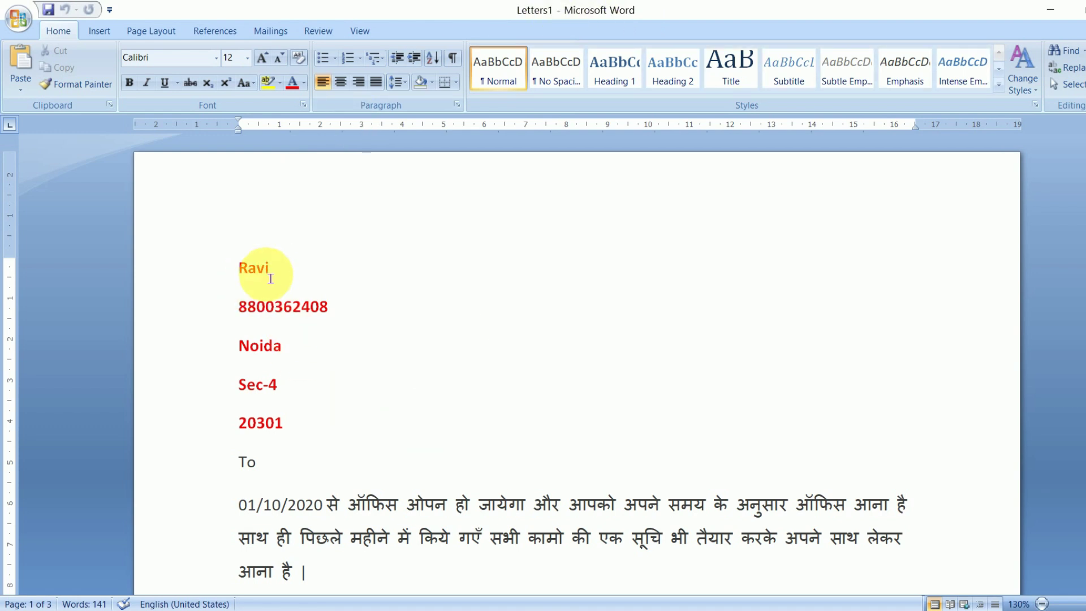
Step: Review the three merged Letters1 pages, checking each recipient's bold red details
{"action": "scroll", "coordinate": [412, 358], "scroll_direction": "down", "scroll_amount": 5}
{"action": "scroll", "coordinate": [415, 362], "scroll_direction": "down", "scroll_amount": 5}
{"action": "scroll", "coordinate": [416, 361], "scroll_direction": "up", "scroll_amount": 10}
{"action": "scroll", "coordinate": [414, 360], "scroll_direction": "down", "scroll_amount": 3}
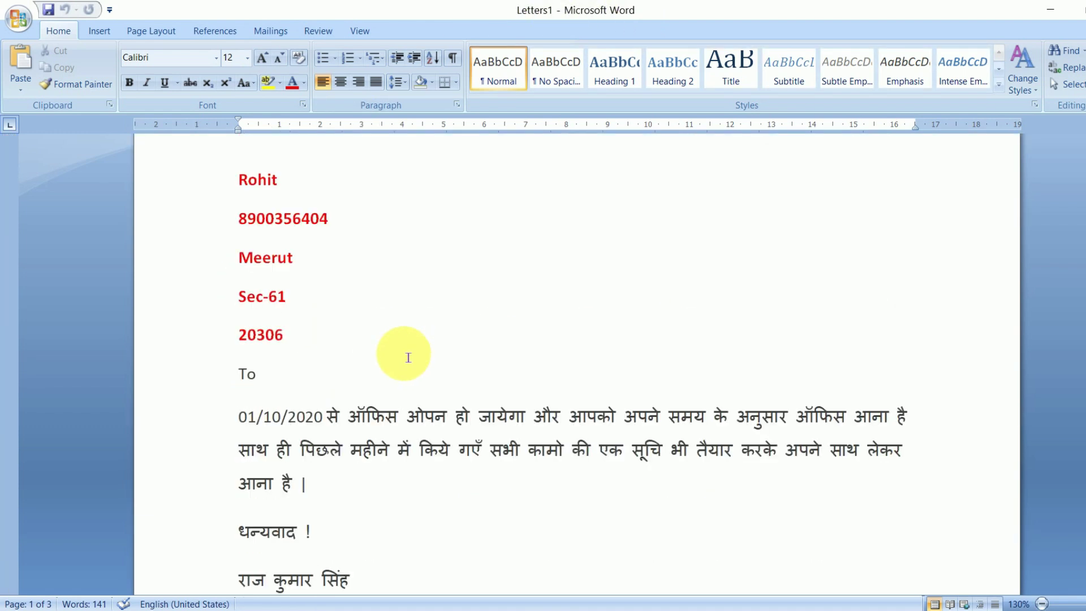
{"action": "scroll", "coordinate": [583, 357], "scroll_direction": "down", "scroll_amount": 3}
{"action": "scroll", "coordinate": [582, 357], "scroll_direction": "down", "scroll_amount": 4}
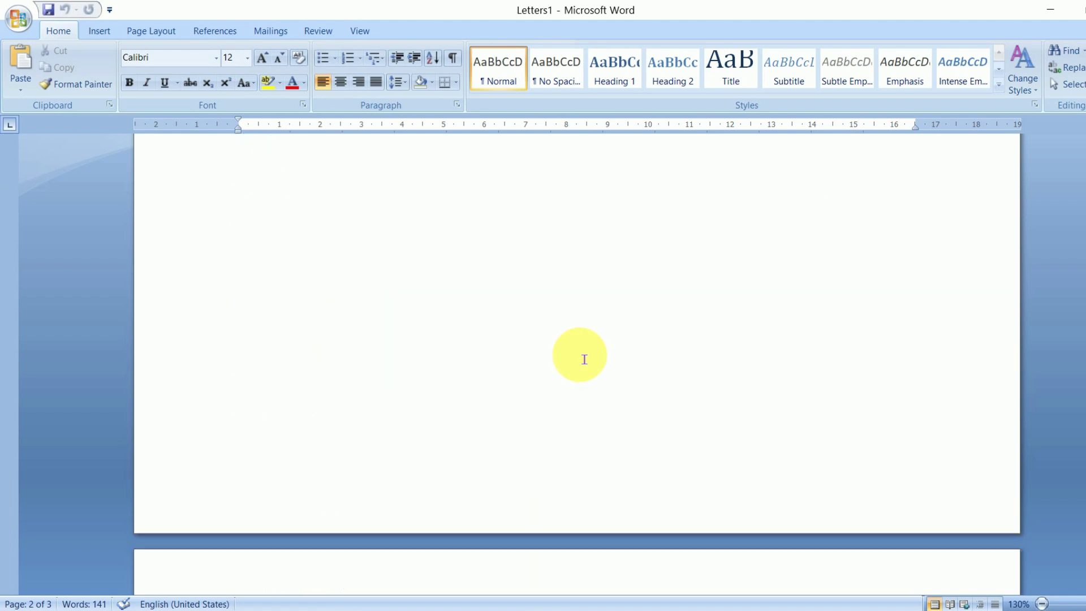
{"action": "scroll", "coordinate": [582, 357], "scroll_direction": "down", "scroll_amount": 3}
{"action": "scroll", "coordinate": [547, 389], "scroll_direction": "down", "scroll_amount": 4}
{"action": "scroll", "coordinate": [548, 389], "scroll_direction": "down", "scroll_amount": 5}
{"action": "scroll", "coordinate": [549, 392], "scroll_direction": "up", "scroll_amount": 3}
{"action": "scroll", "coordinate": [550, 392], "scroll_direction": "up", "scroll_amount": 3}
{"action": "scroll", "coordinate": [549, 390], "scroll_direction": "up", "scroll_amount": 3}
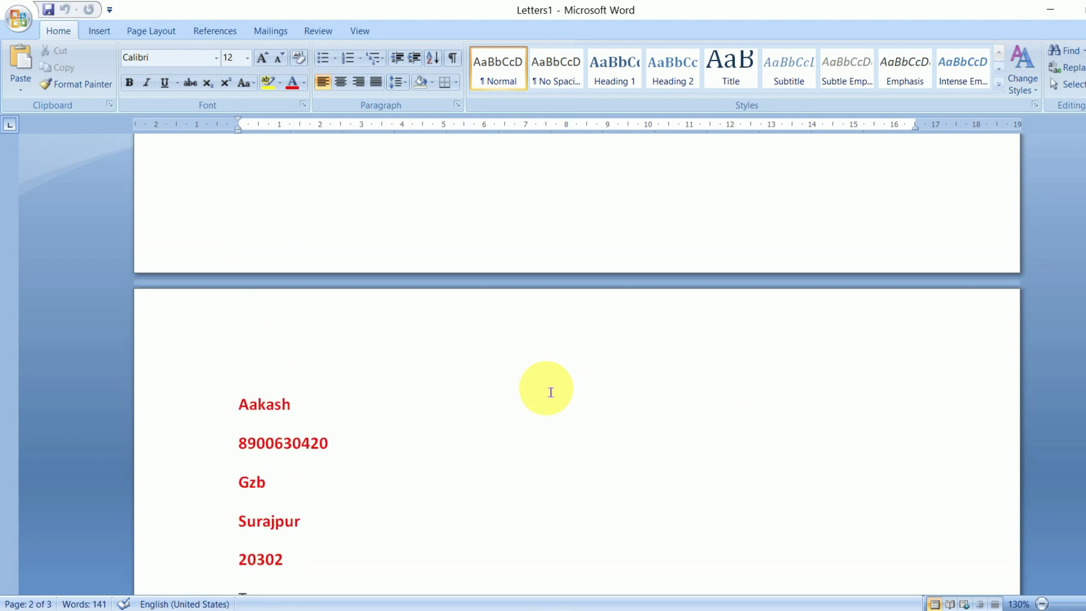
{"action": "scroll", "coordinate": [550, 388], "scroll_direction": "down", "scroll_amount": 4}
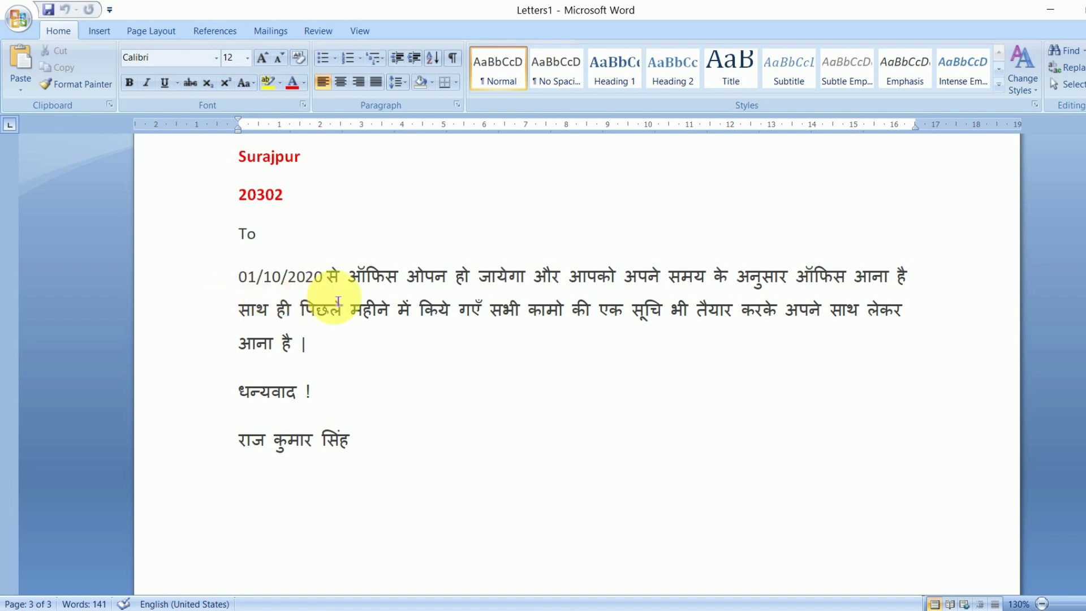
Step: Return to the top of Letters1 and bring up the Office menu with recent documents
{"action": "scroll", "coordinate": [498, 532], "scroll_direction": "up", "scroll_amount": 20}
{"action": "scroll", "coordinate": [487, 441], "scroll_direction": "up", "scroll_amount": 5}
{"action": "scroll", "coordinate": [484, 463], "scroll_direction": "up", "scroll_amount": 2}
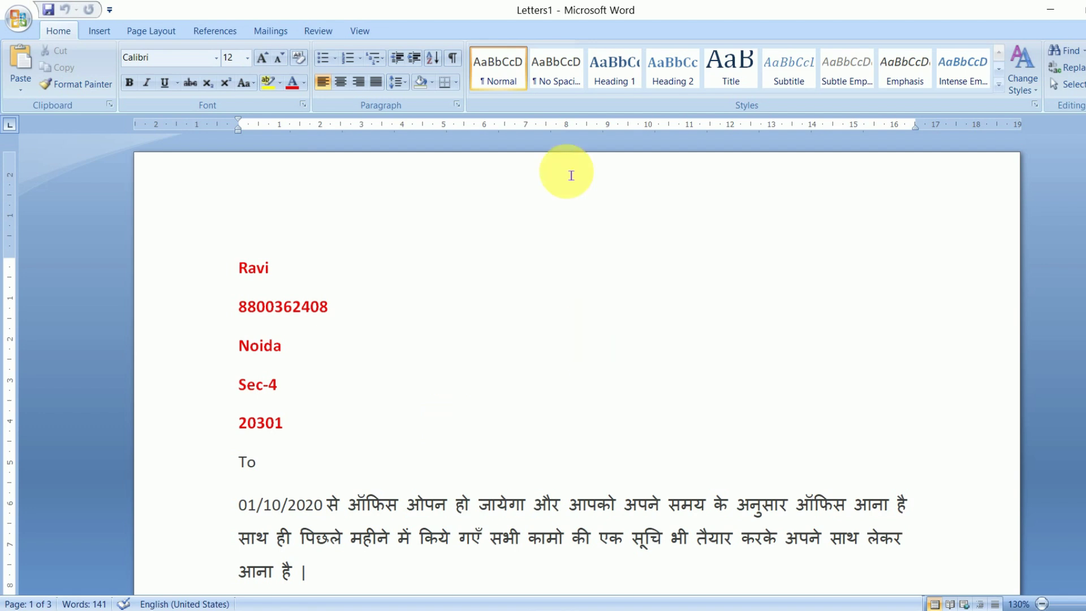
{"action": "left_click", "coordinate": [15, 24]}
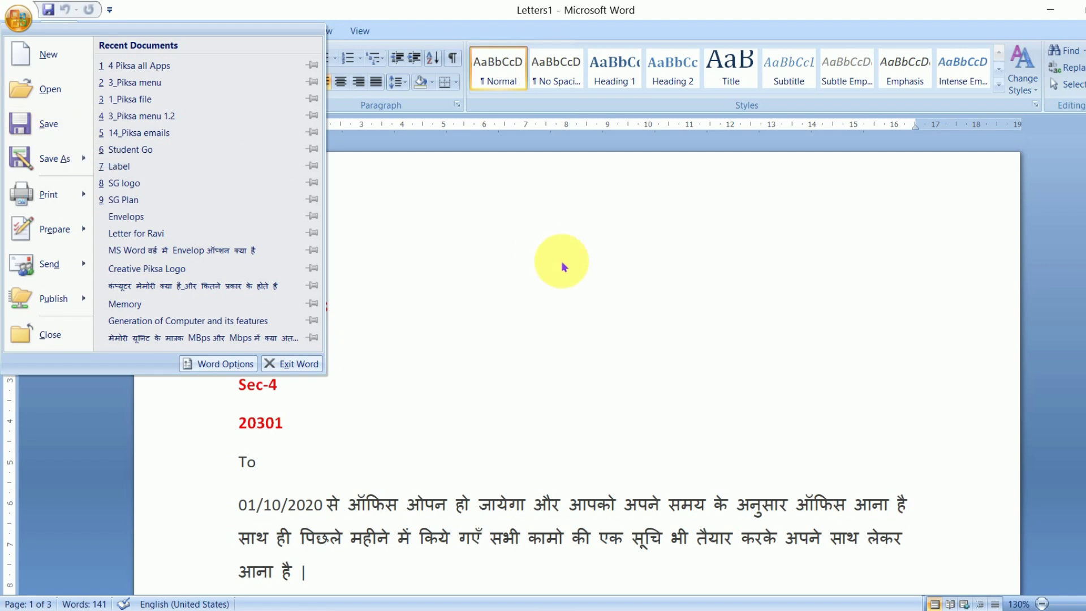